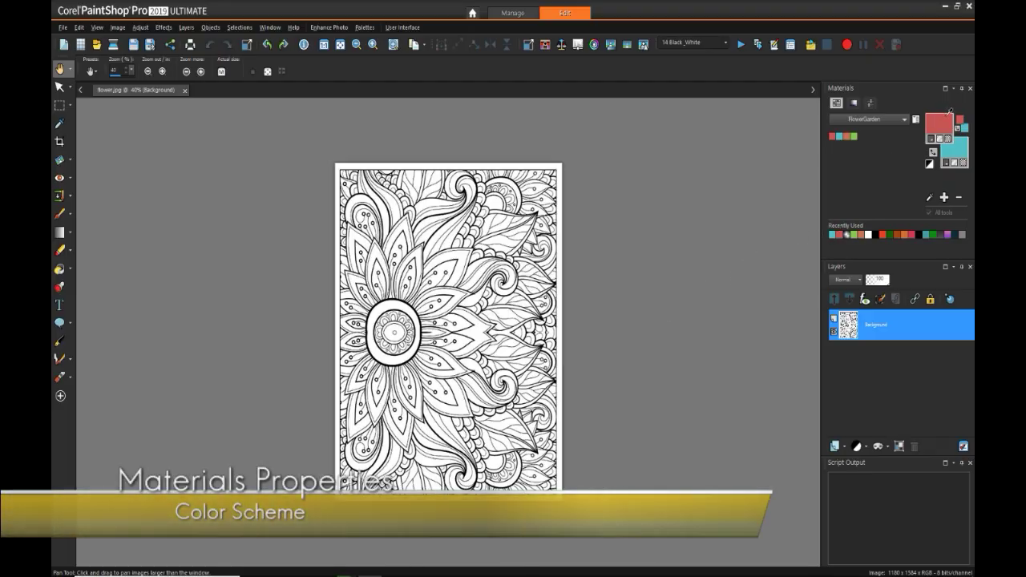
Open the Material Properties of the red foreground swatch in the Materials palette.
{"action": "left_click", "coordinate": [947, 119]}
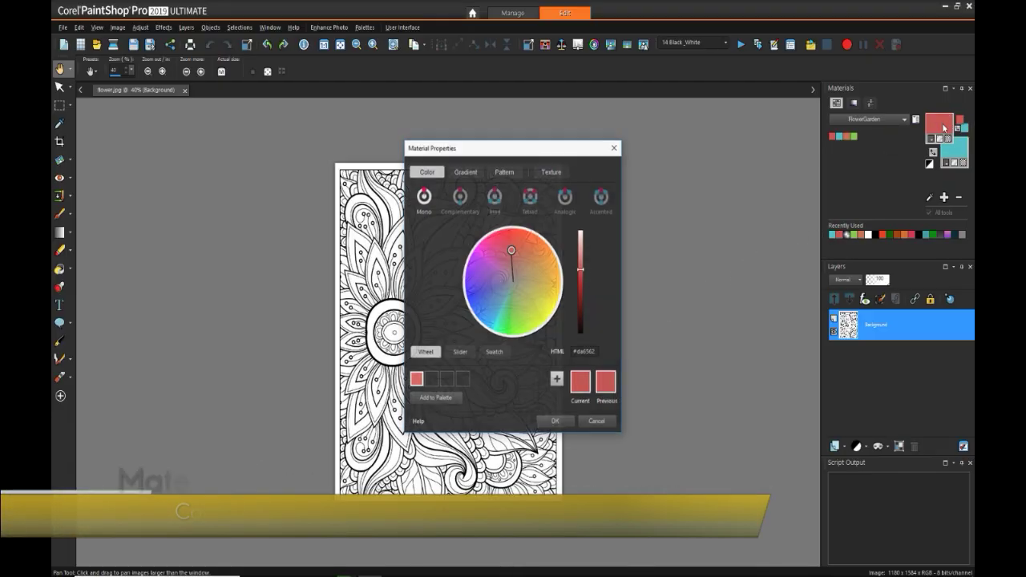
Build a rotated Tetrad scheme from the red, then cancel out of the colour dialogs.
{"action": "left_click", "coordinate": [530, 197]}
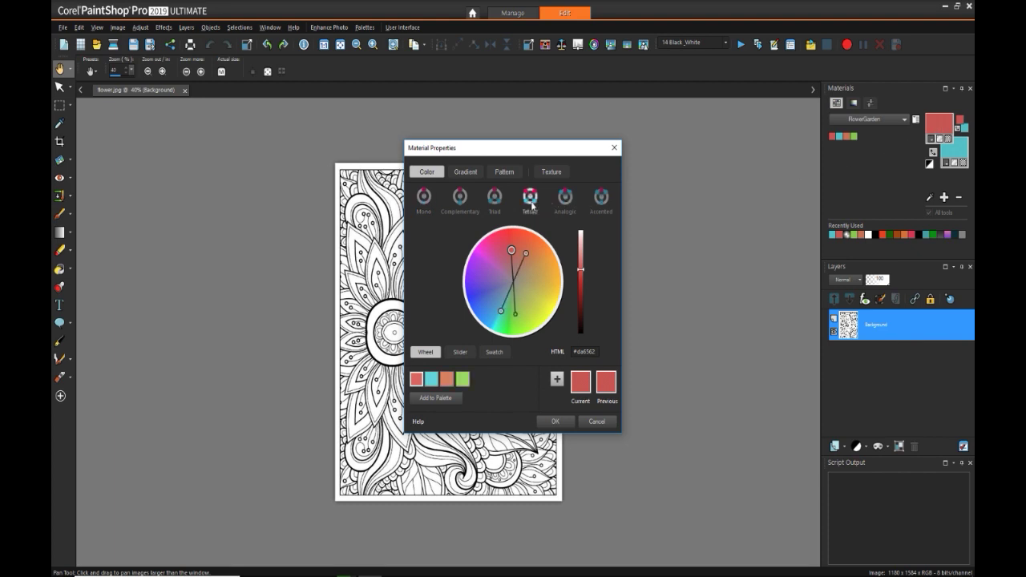
{"action": "mouse_move", "coordinate": [513, 249]}
{"action": "left_mouse_down"}
{"action": "mouse_move", "coordinate": [531, 250]}
{"action": "mouse_move", "coordinate": [542, 293]}
{"action": "mouse_move", "coordinate": [510, 309]}
{"action": "mouse_move", "coordinate": [488, 304]}
{"action": "mouse_move", "coordinate": [524, 305]}
{"action": "mouse_move", "coordinate": [542, 289]}
{"action": "mouse_move", "coordinate": [536, 269]}
{"action": "mouse_move", "coordinate": [505, 247]}
{"action": "mouse_move", "coordinate": [519, 243]}
{"action": "left_mouse_up"}
{"action": "left_click", "coordinate": [450, 398]}
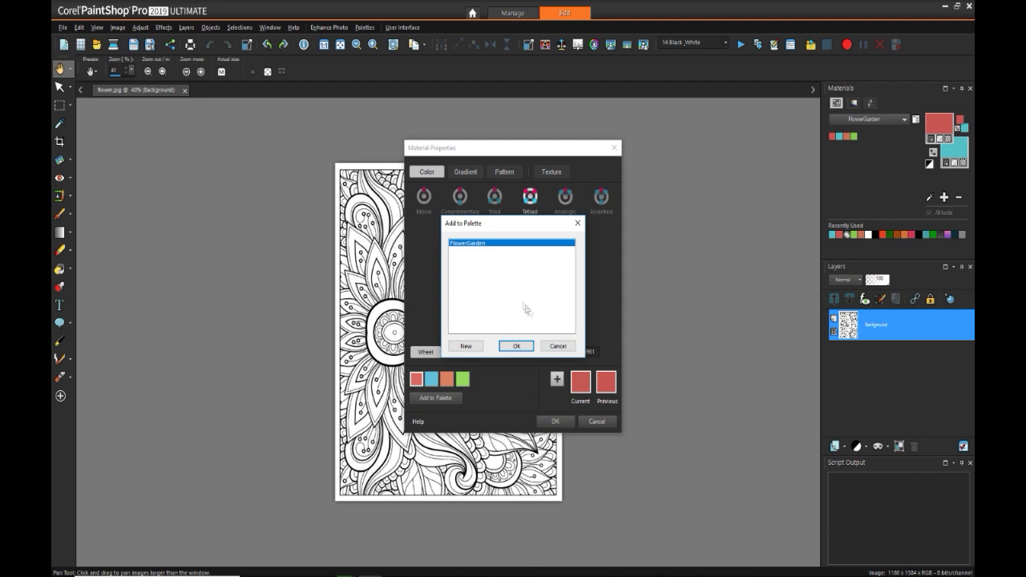
{"action": "left_click", "coordinate": [556, 347]}
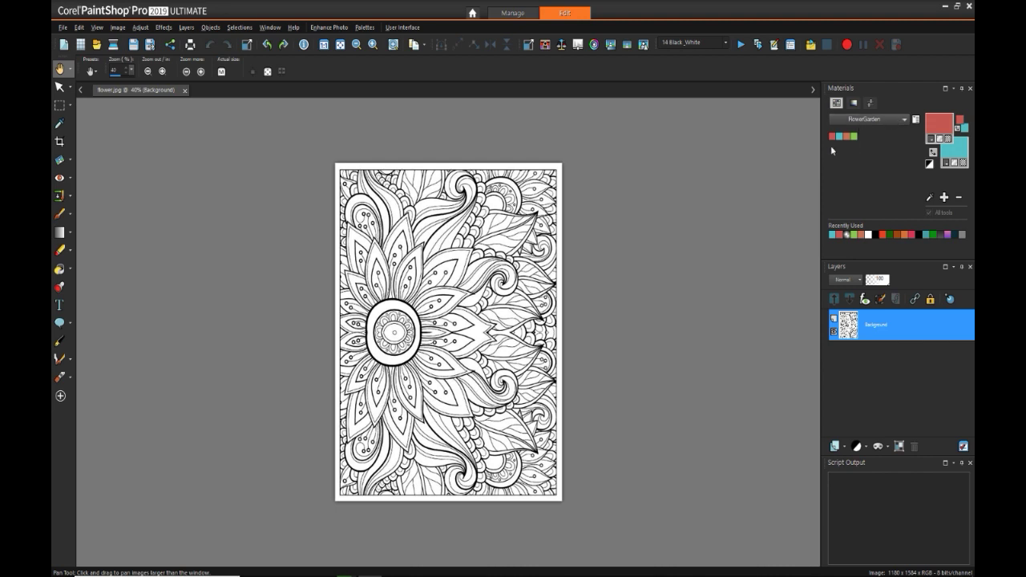
{"action": "key", "text": "f"}
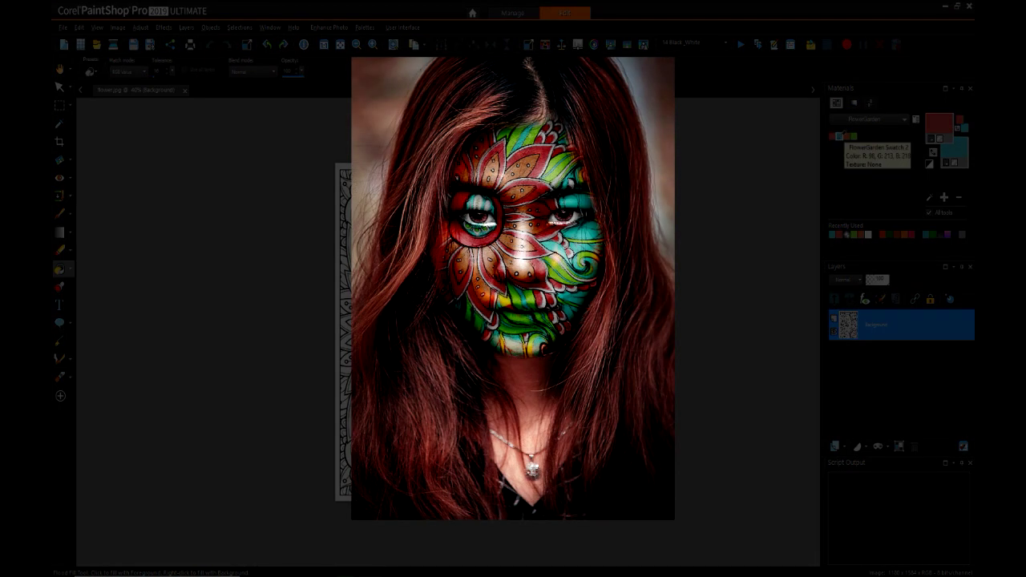
Flood-fill the upper, right and left-side flower petals with red.
{"action": "scroll", "coordinate": [503, 329], "scroll_direction": "up", "scroll_amount": 5}
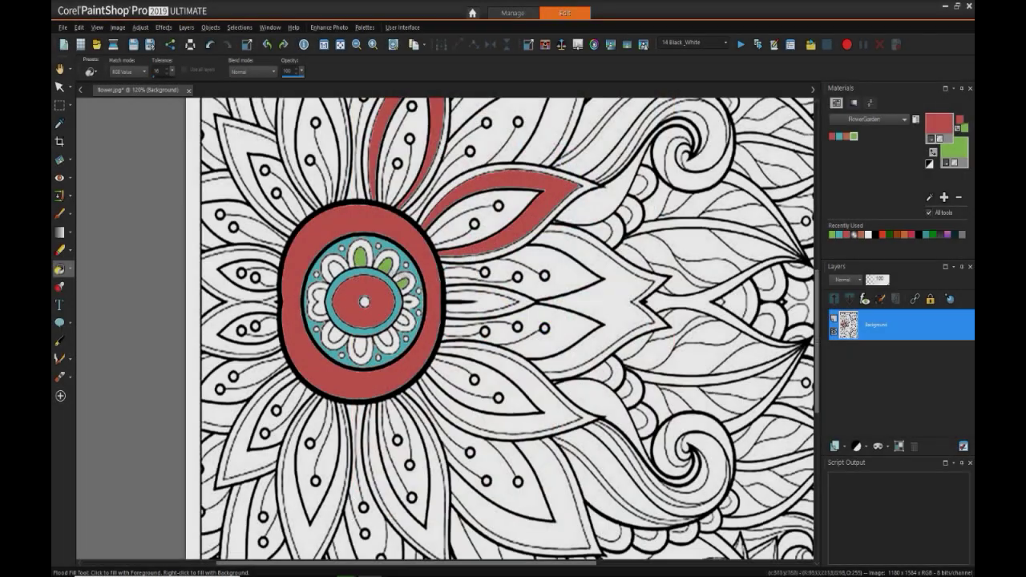
{"action": "left_click", "coordinate": [339, 268]}
{"action": "left_click", "coordinate": [322, 299]}
{"action": "left_click", "coordinate": [361, 346]}
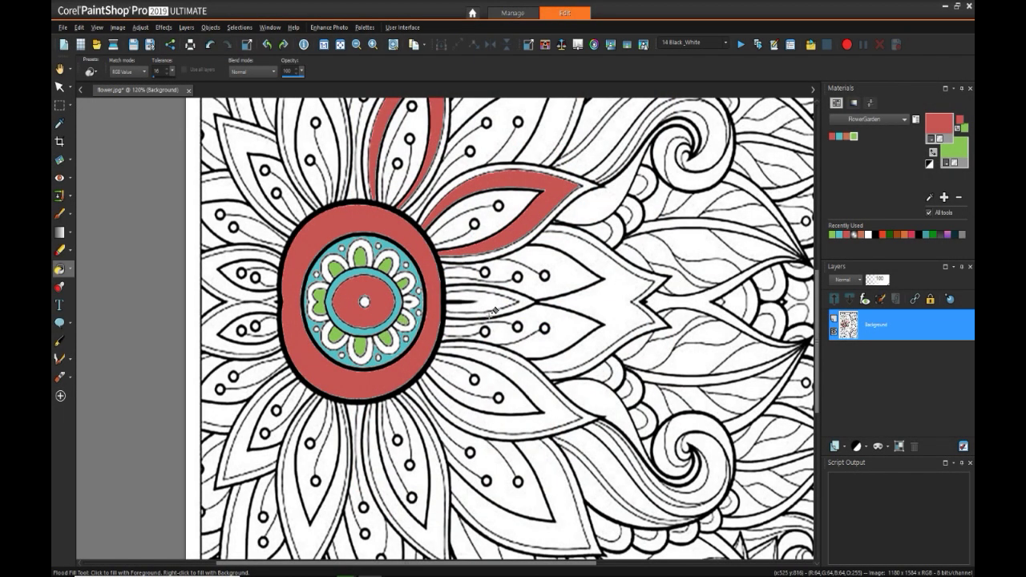
{"action": "left_click", "coordinate": [557, 264]}
{"action": "left_click", "coordinate": [529, 405]}
{"action": "left_click", "coordinate": [437, 481]}
{"action": "left_click", "coordinate": [323, 518]}
{"action": "left_click", "coordinate": [257, 433]}
{"action": "left_click", "coordinate": [212, 414]}
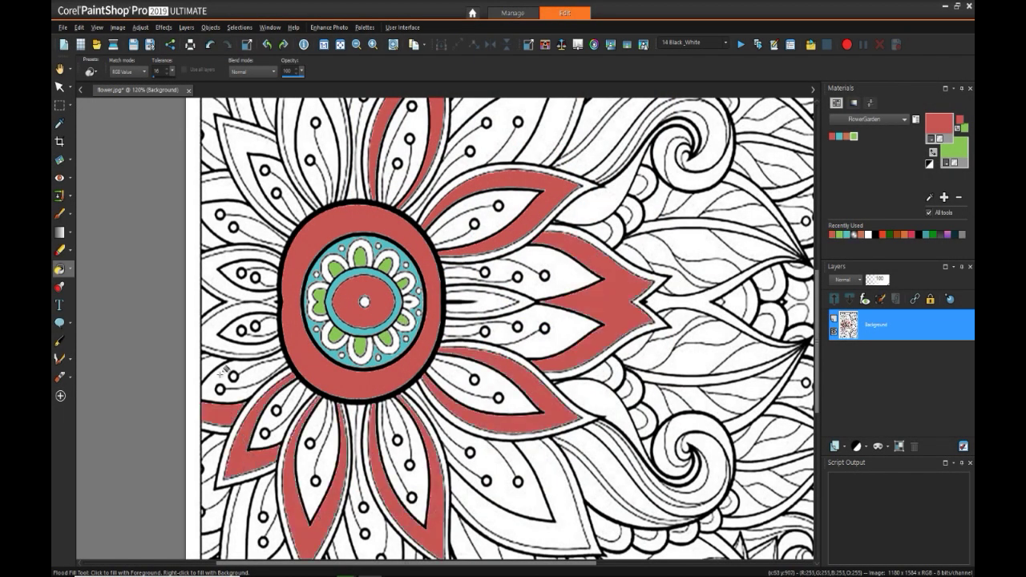
{"action": "left_click", "coordinate": [240, 329]}
{"action": "left_click", "coordinate": [213, 367]}
{"action": "left_click", "coordinate": [241, 277]}
{"action": "left_click", "coordinate": [220, 202]}
{"action": "left_click", "coordinate": [257, 178]}
{"action": "left_click", "coordinate": [304, 153]}
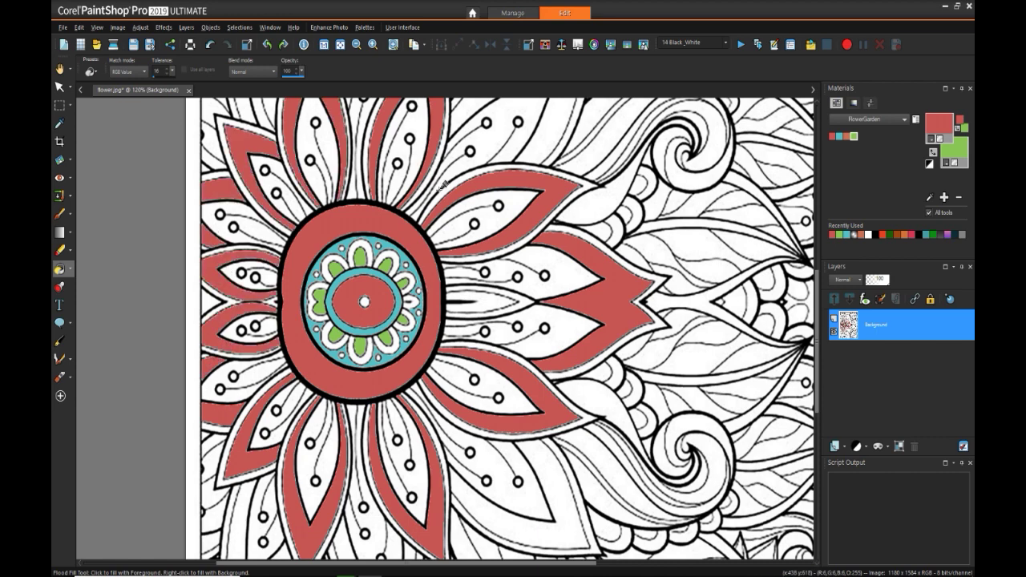
Fill ten petal interiors with orange as the secondary colour.
{"action": "right_click", "coordinate": [846, 137]}
{"action": "right_click", "coordinate": [489, 221]}
{"action": "right_click", "coordinate": [521, 273]}
{"action": "right_click", "coordinate": [521, 333]}
{"action": "right_click", "coordinate": [481, 385]}
{"action": "right_click", "coordinate": [405, 465]}
{"action": "right_click", "coordinate": [317, 481]}
{"action": "right_click", "coordinate": [276, 417]}
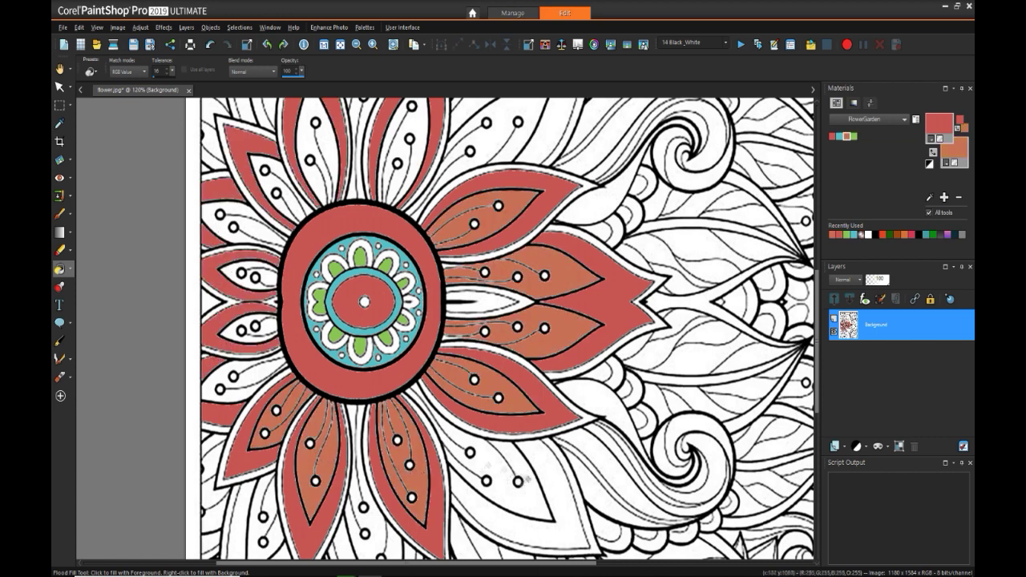
{"action": "right_click", "coordinate": [513, 489]}
{"action": "right_click", "coordinate": [473, 449]}
Fill the remaining top and upper-left petal interiors with orange.
{"action": "key", "text": "ctrl+alt+n"}
{"action": "right_click", "coordinate": [519, 112]}
{"action": "right_click", "coordinate": [479, 154]}
{"action": "right_click", "coordinate": [383, 105]}
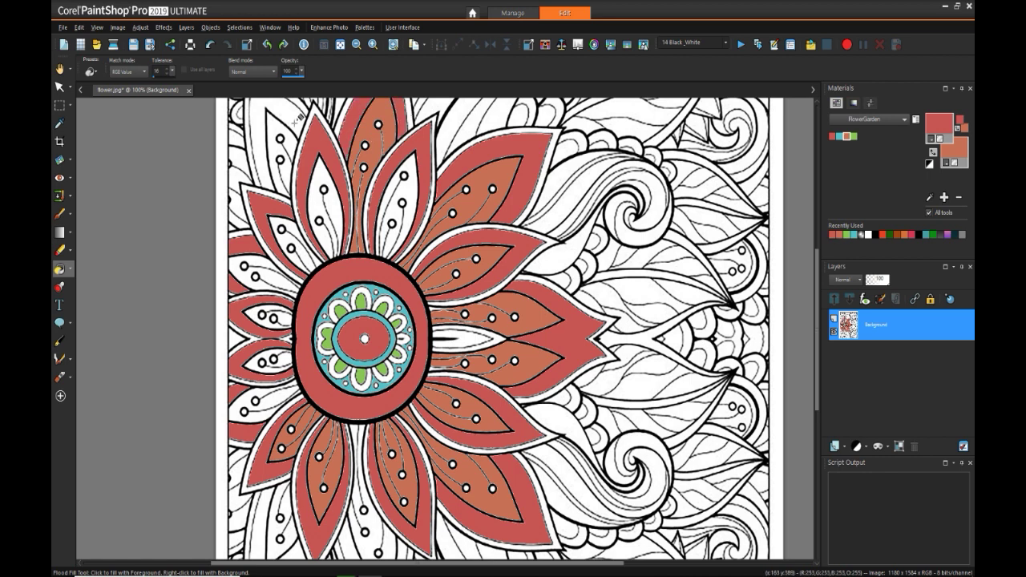
{"action": "right_click", "coordinate": [281, 152]}
{"action": "right_click", "coordinate": [239, 156]}
{"action": "right_click", "coordinate": [238, 204]}
{"action": "right_click", "coordinate": [264, 278]}
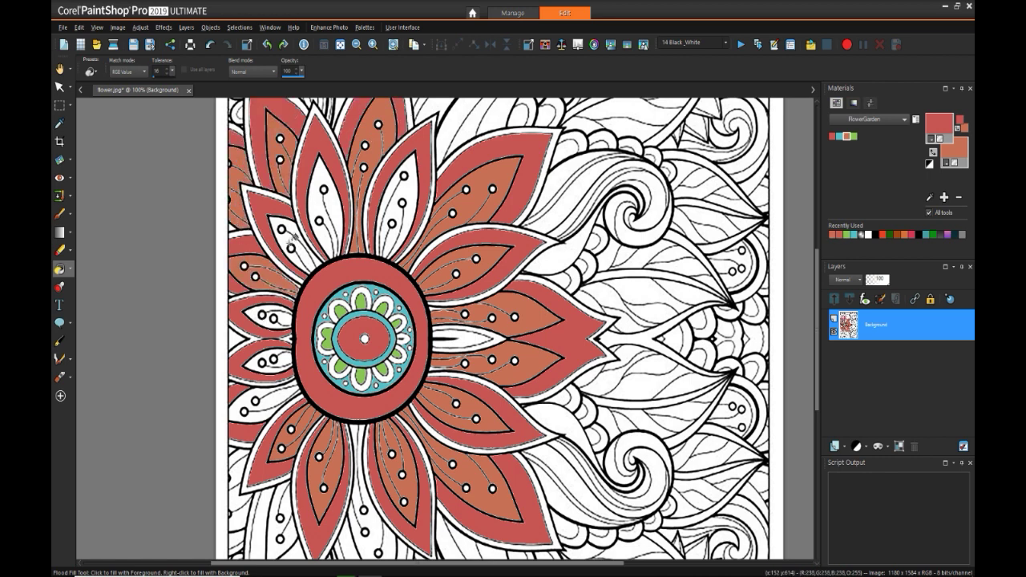
{"action": "right_click", "coordinate": [293, 240]}
{"action": "right_click", "coordinate": [320, 207]}
{"action": "right_click", "coordinate": [402, 212]}
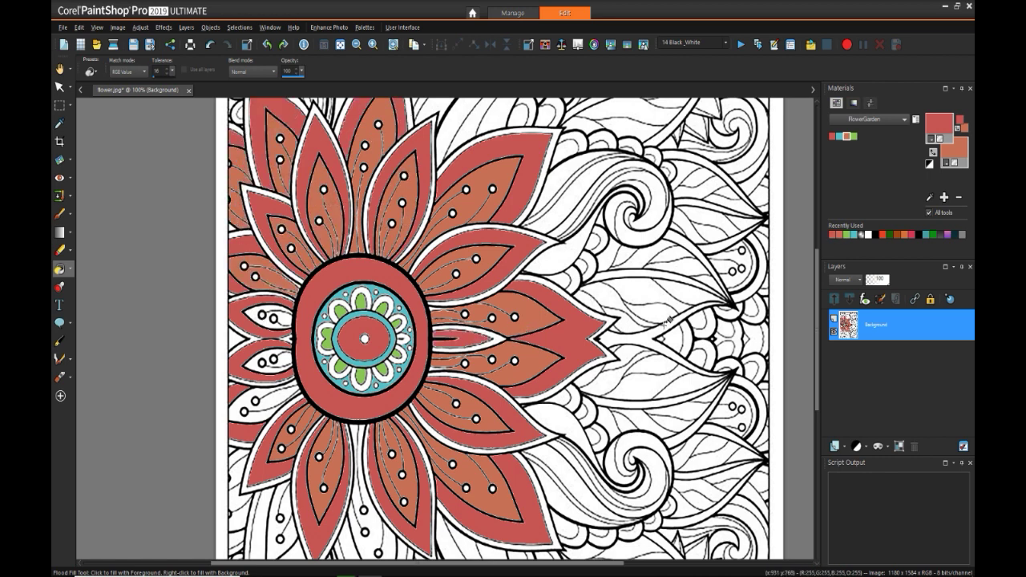
With teal and green selected, fill the upper-right leaves, spiral and stripes in those colours.
{"action": "left_click", "coordinate": [840, 137]}
{"action": "right_click", "coordinate": [854, 136]}
{"action": "right_click", "coordinate": [570, 196]}
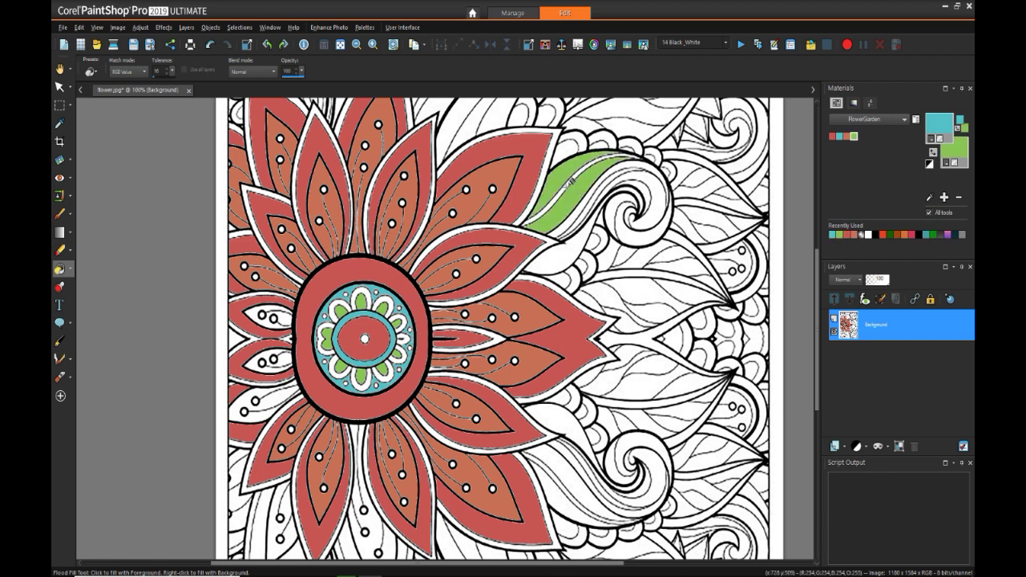
{"action": "left_click", "coordinate": [567, 180]}
{"action": "right_click", "coordinate": [667, 220]}
{"action": "left_click", "coordinate": [657, 212]}
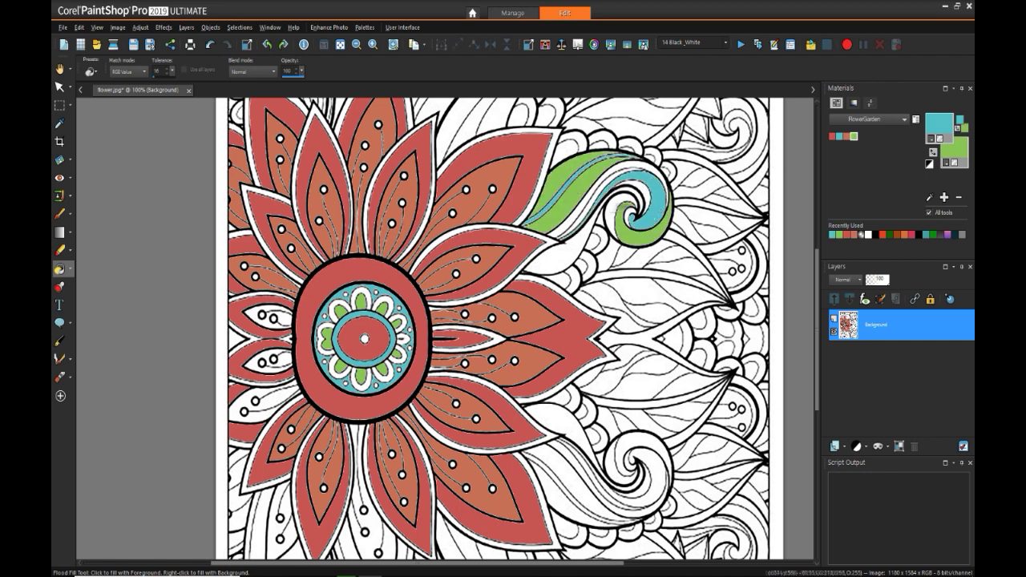
{"action": "right_click", "coordinate": [584, 214]}
{"action": "left_click", "coordinate": [648, 192]}
{"action": "right_click", "coordinate": [616, 210]}
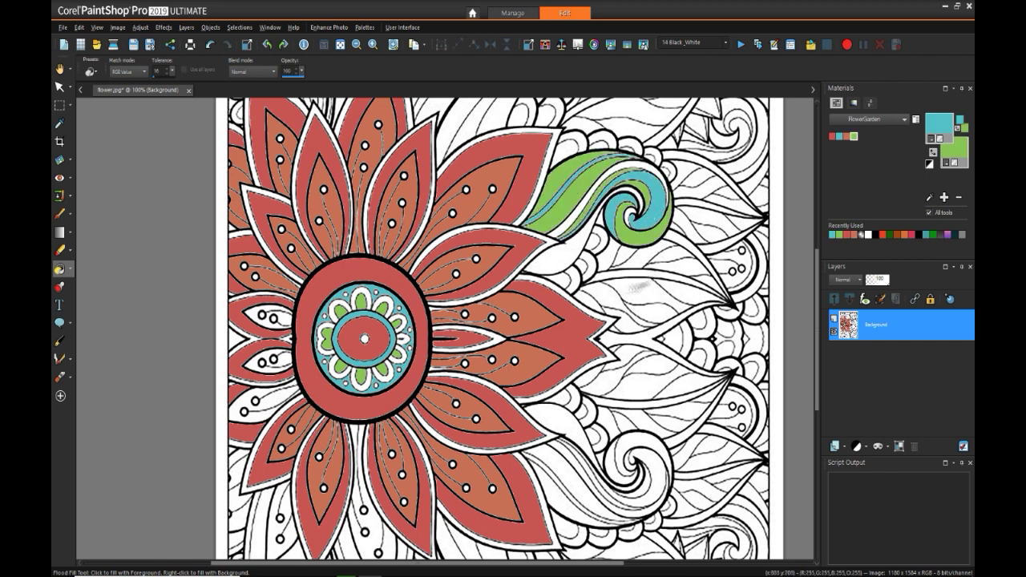
{"action": "left_click", "coordinate": [593, 301]}
{"action": "right_click", "coordinate": [680, 286]}
{"action": "left_click", "coordinate": [691, 241]}
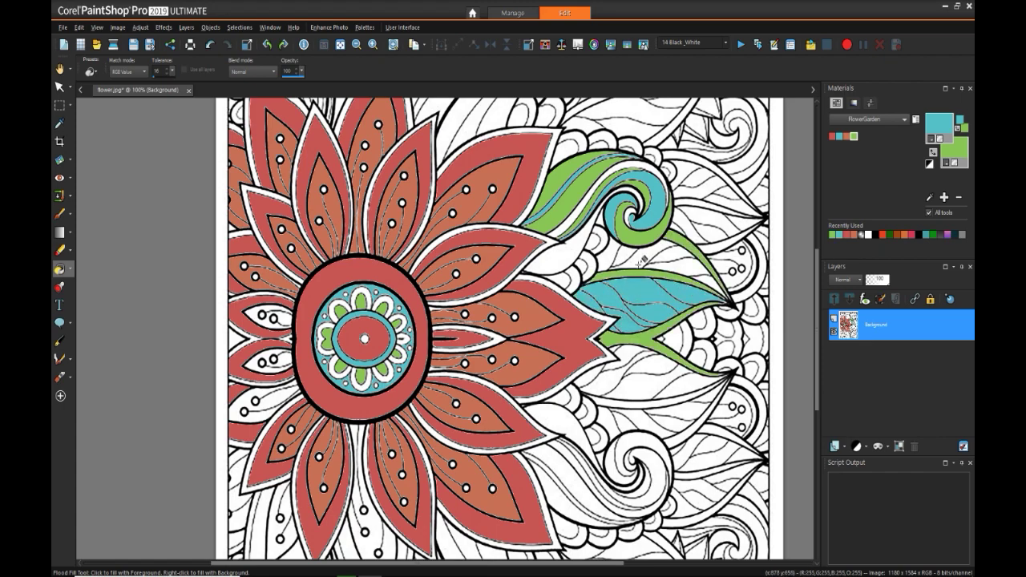
{"action": "right_click", "coordinate": [641, 255]}
{"action": "left_click", "coordinate": [682, 271]}
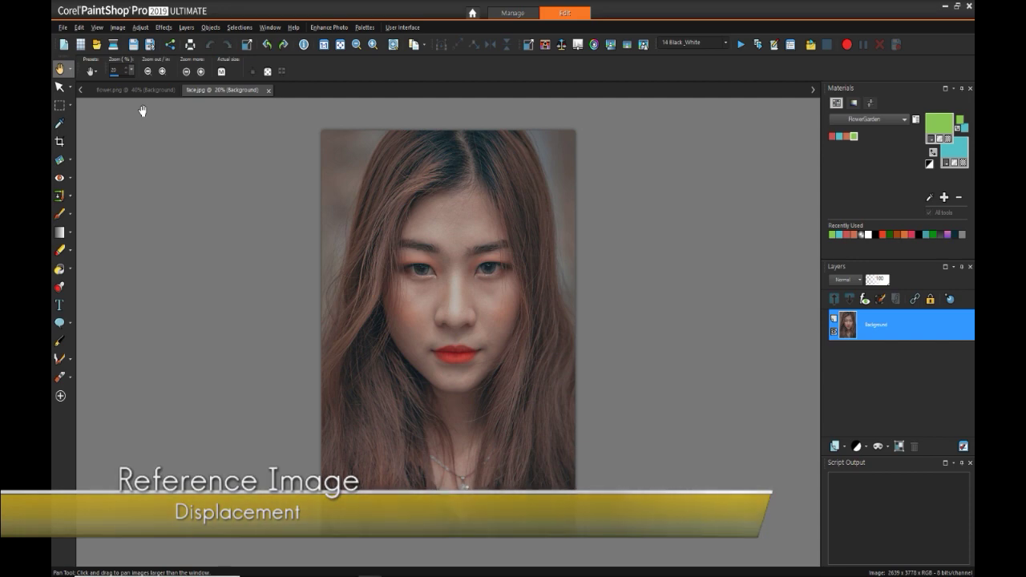
Save the portrait as a new file named displacement_demo.pspimage.
{"action": "left_click", "coordinate": [62, 27]}
{"action": "left_click", "coordinate": [103, 152]}
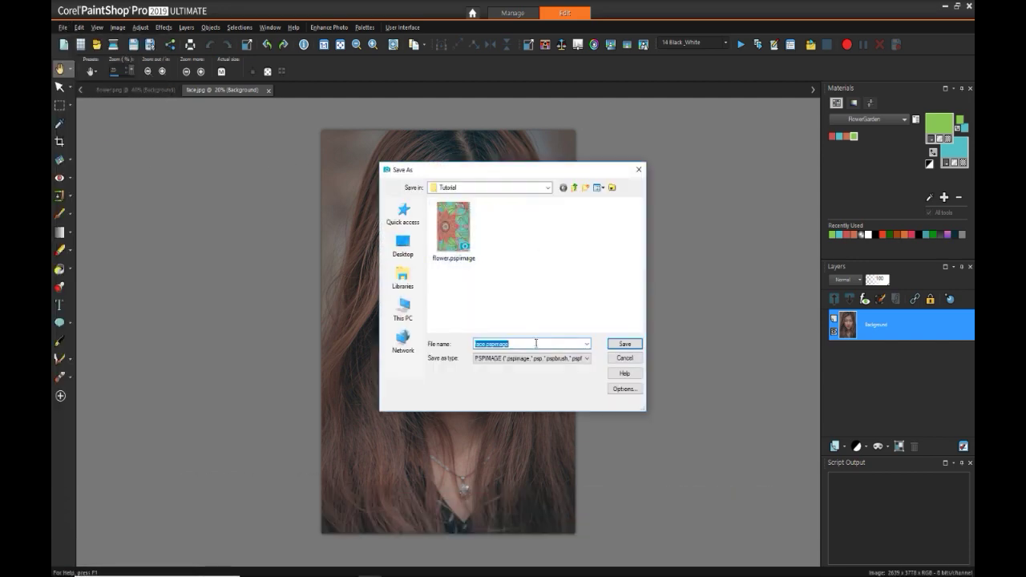
{"action": "type", "text": "f"}
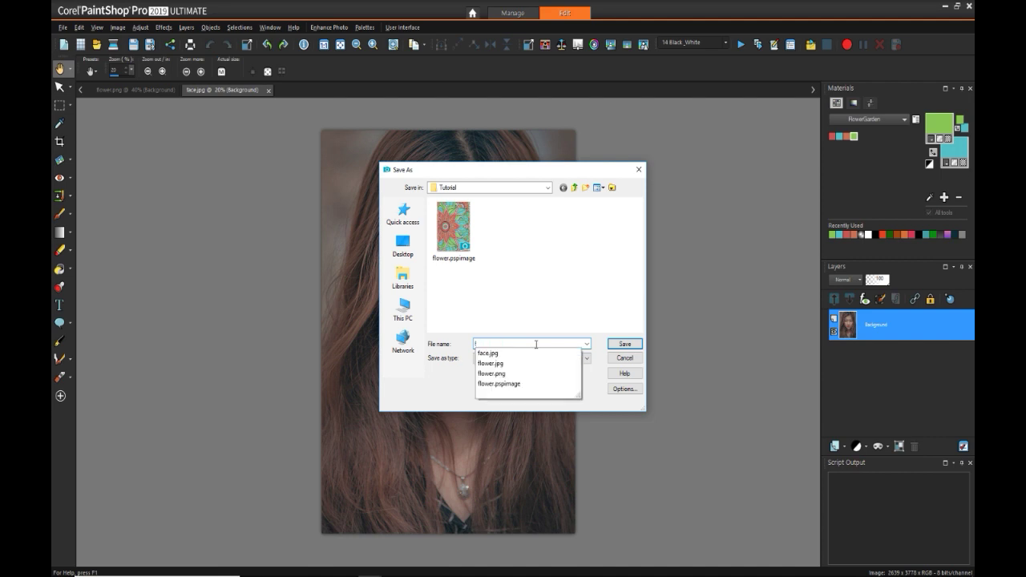
{"action": "type", "text": "l"}
{"action": "key", "text": "BackSpace"}
{"action": "key", "text": "BackSpace"}
{"action": "type", "text": "displacem"}
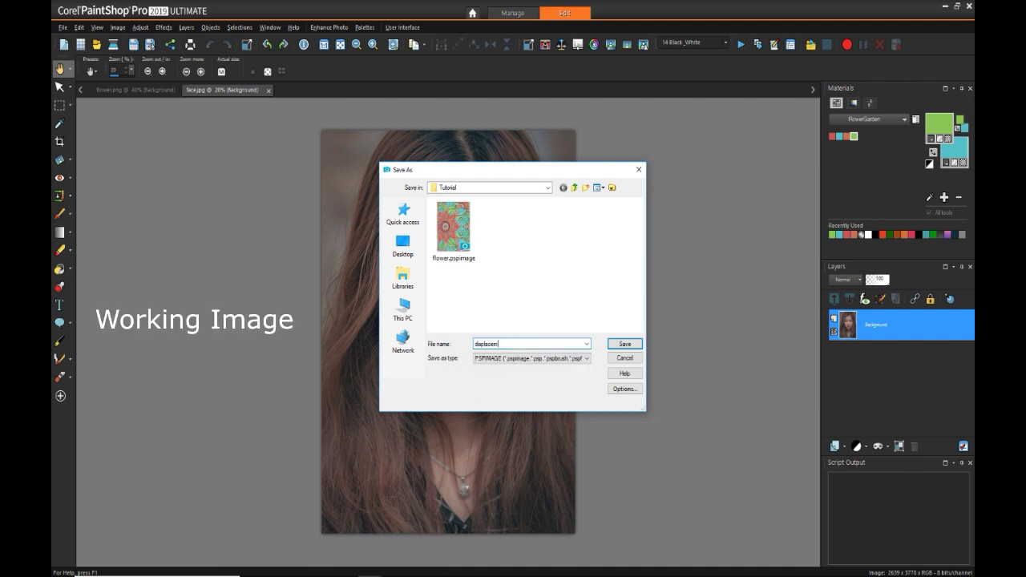
{"action": "type", "text": "ent_Demo"}
{"action": "key", "text": "Return"}
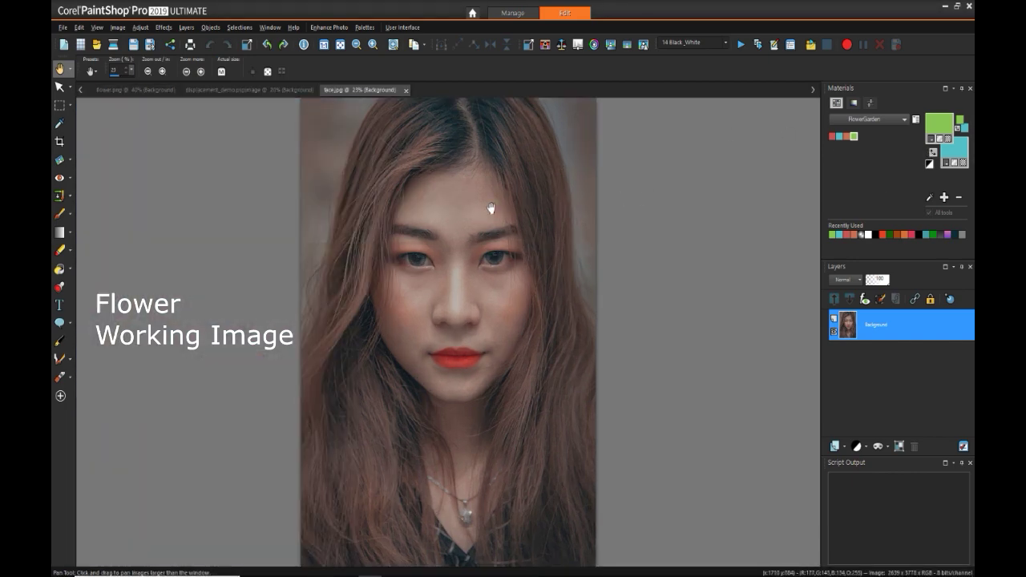
Check the displacement_demo tab, then view the coloured flower image and dismiss its canvas menu.
{"action": "left_click", "coordinate": [223, 92]}
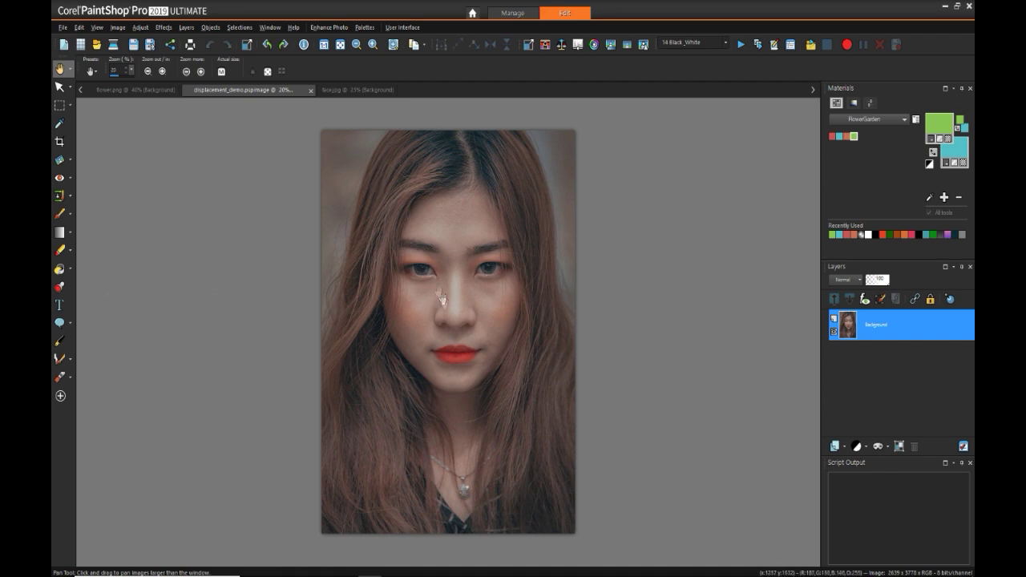
{"action": "left_click", "coordinate": [129, 91]}
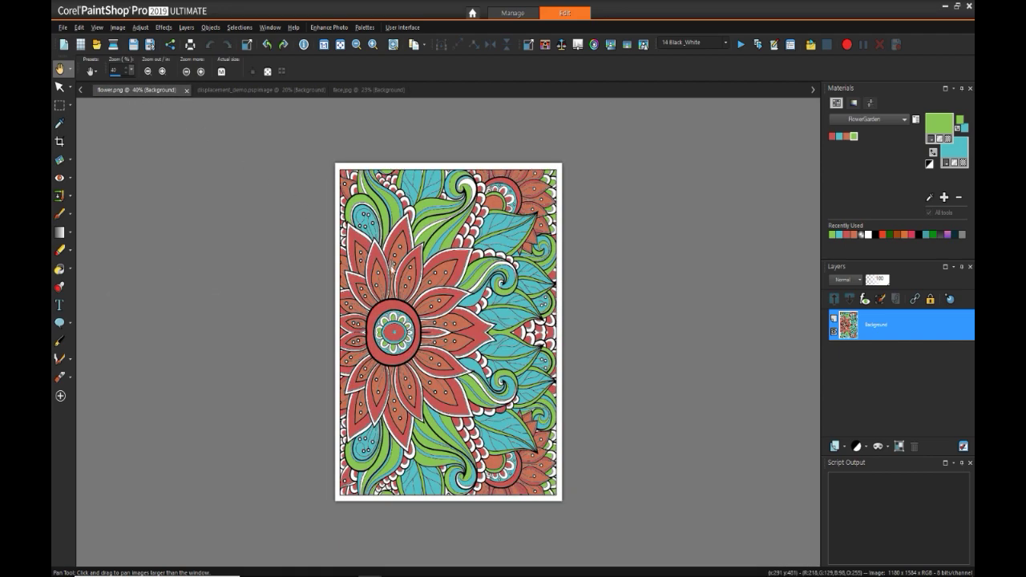
{"action": "right_click", "coordinate": [386, 263]}
{"action": "left_click", "coordinate": [400, 285]}
Paste the mandala into displacement_demo as a new layer and enlarge it.
{"action": "left_click", "coordinate": [206, 94]}
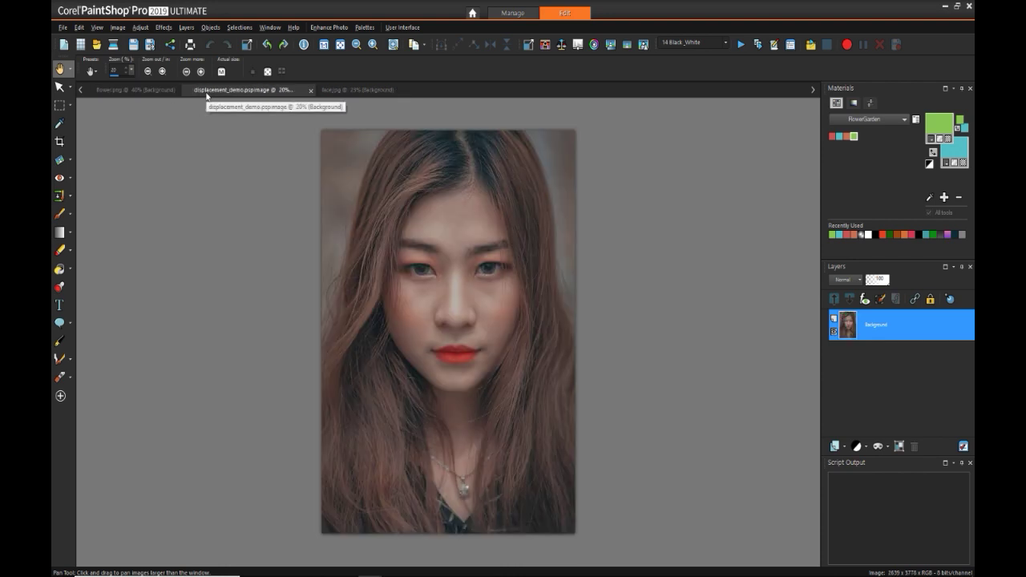
{"action": "key", "text": "ctrl+v"}
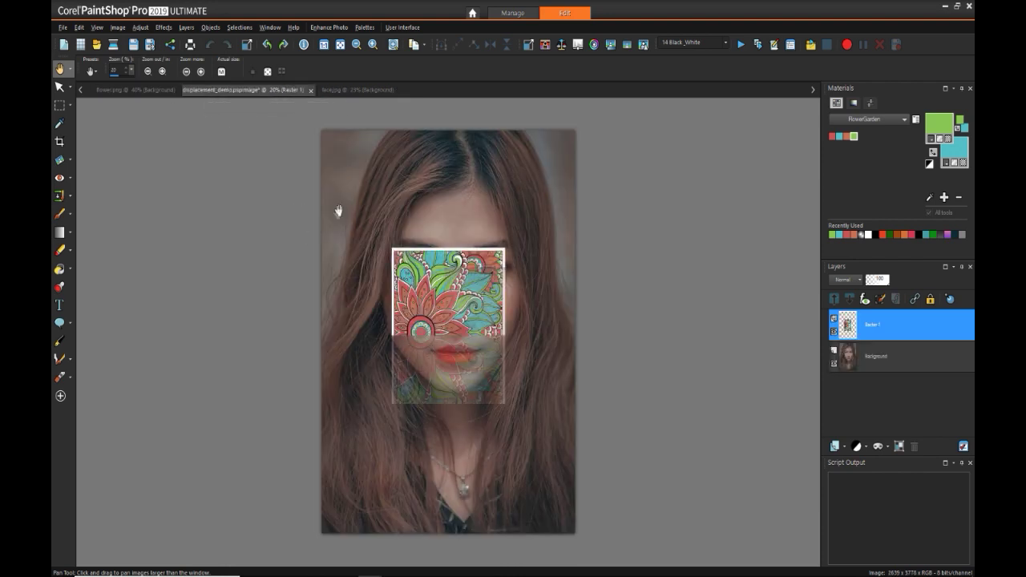
{"action": "left_click", "coordinate": [61, 87]}
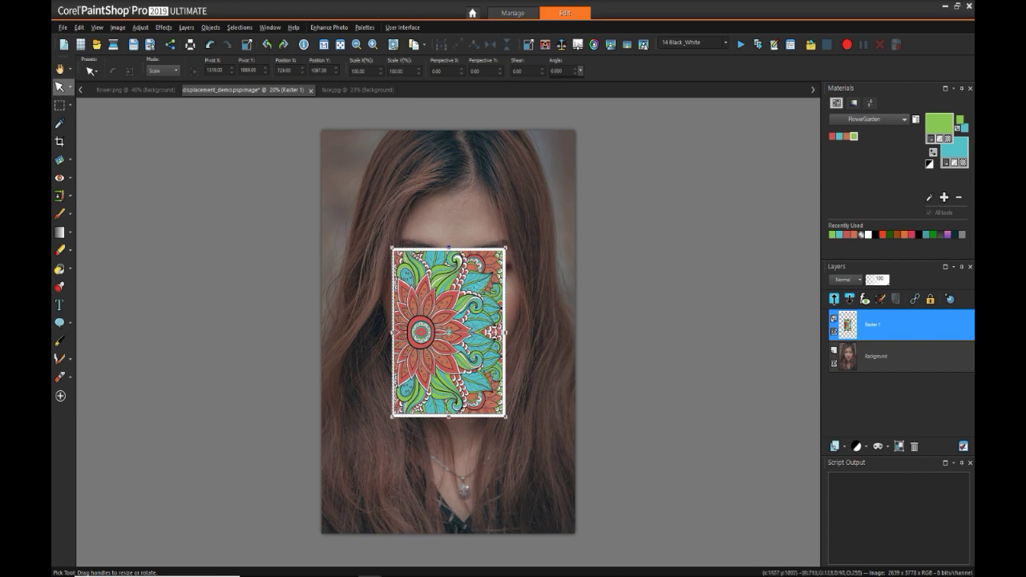
{"action": "left_click_drag", "start_coordinate": [504, 416], "coordinate": [532, 456]}
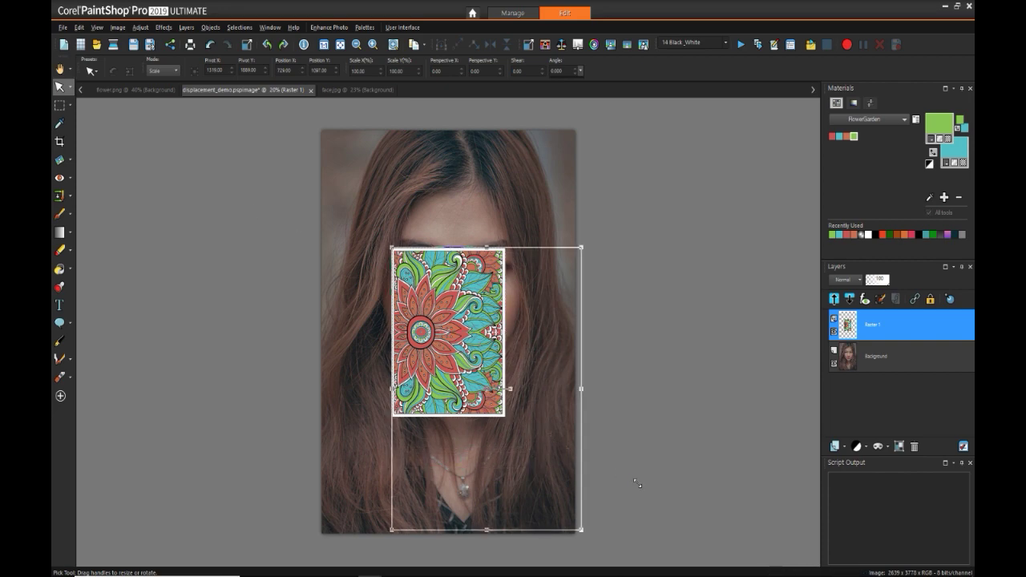
{"action": "left_click_drag", "start_coordinate": [638, 483], "coordinate": [634, 481]}
Lower the mandala's opacity, fit it over the face, then restore opacity to 100.
{"action": "left_click_drag", "start_coordinate": [481, 336], "coordinate": [459, 249]}
{"action": "left_click_drag", "start_coordinate": [877, 279], "coordinate": [874, 286]}
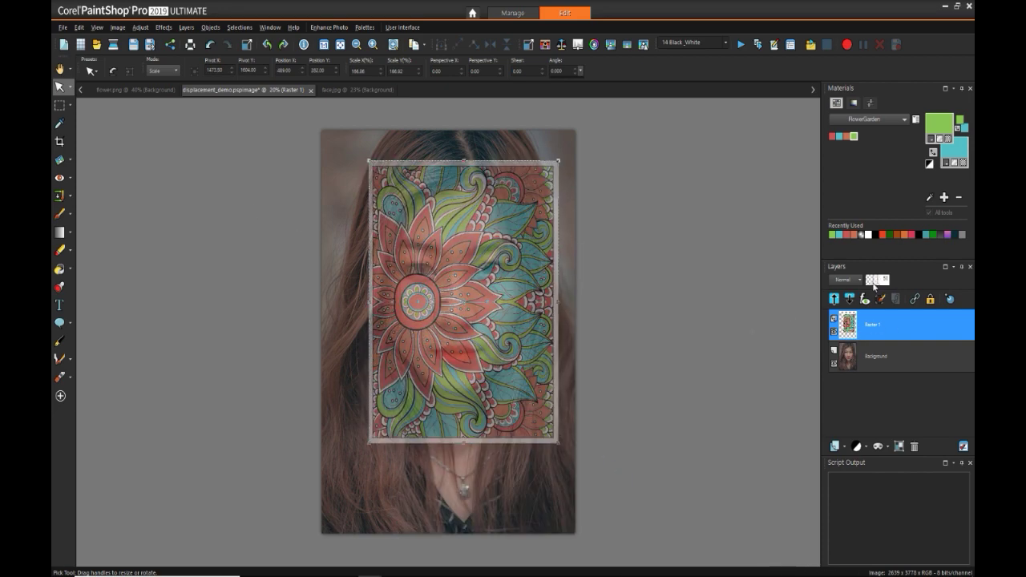
{"action": "left_click_drag", "start_coordinate": [558, 441], "coordinate": [594, 493]}
{"action": "left_click_drag", "start_coordinate": [574, 450], "coordinate": [564, 392]}
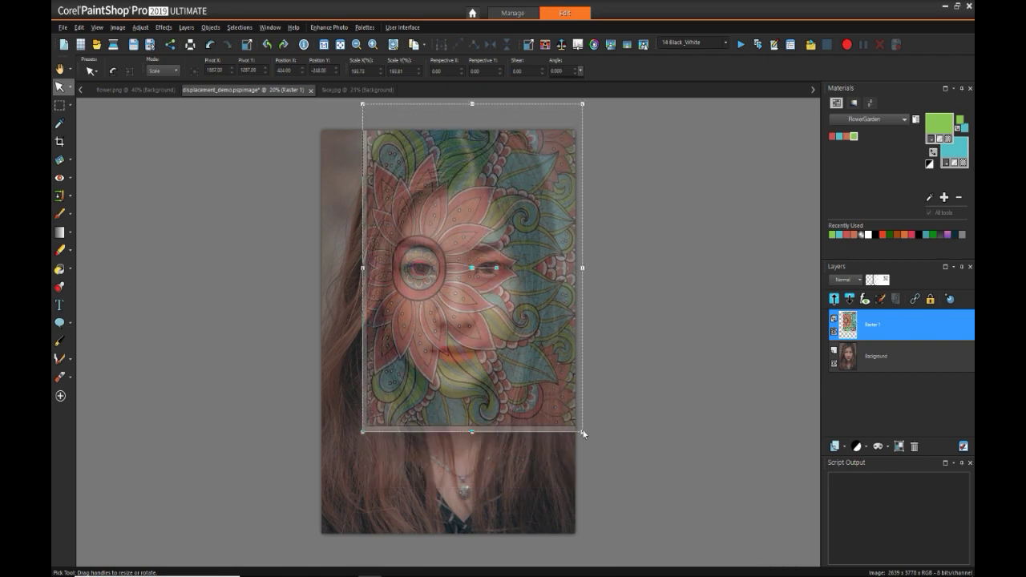
{"action": "left_click_drag", "start_coordinate": [583, 433], "coordinate": [566, 416]}
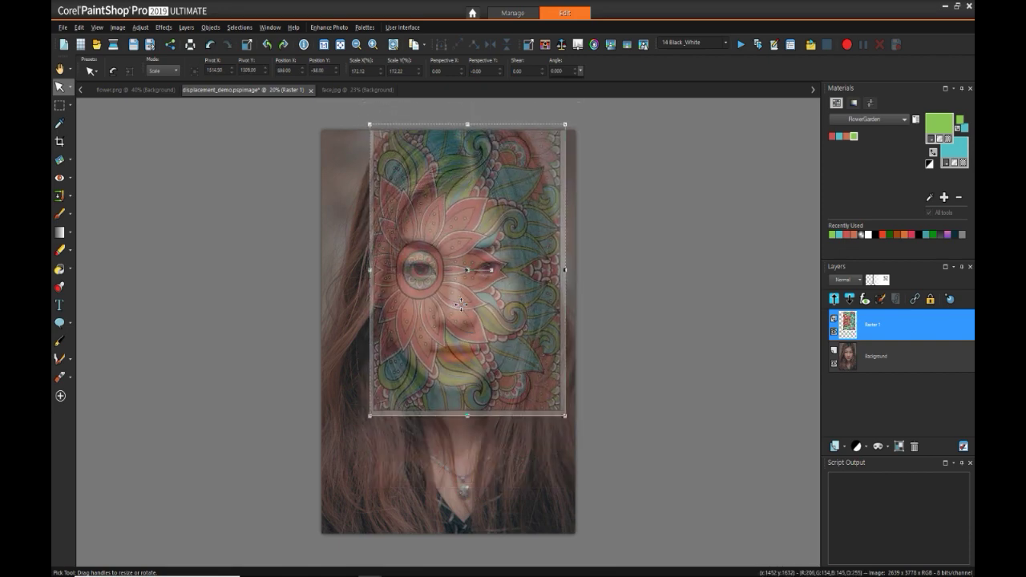
{"action": "left_click_drag", "start_coordinate": [461, 305], "coordinate": [495, 317]}
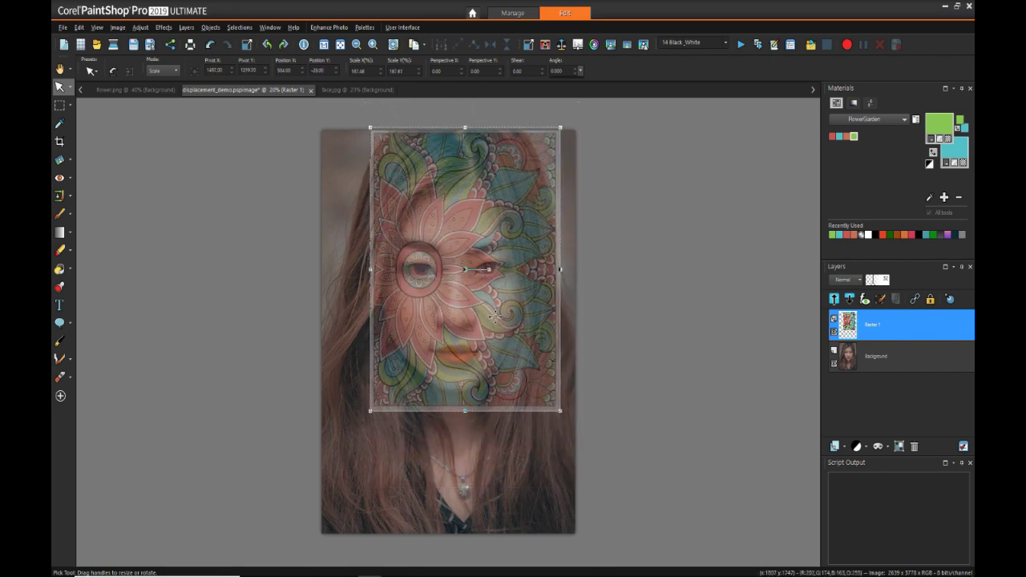
{"action": "left_click_drag", "start_coordinate": [882, 281], "coordinate": [897, 281]}
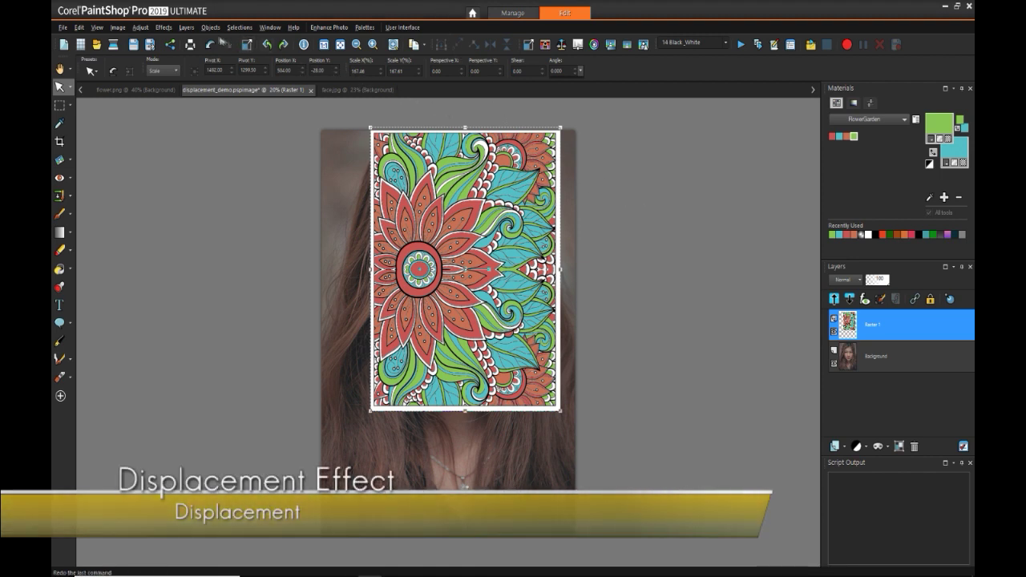
Apply a Displacement Map using face.jpg: 3D surface, intensity 64.36, blur 30.
{"action": "left_click", "coordinate": [163, 27]}
{"action": "mouse_move", "coordinate": [185, 121]}
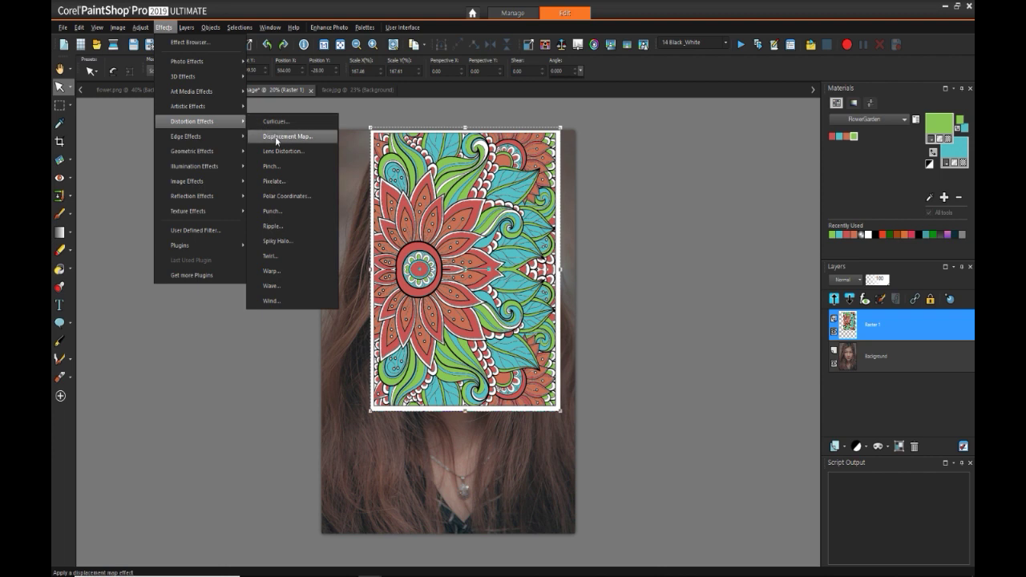
{"action": "left_click", "coordinate": [275, 137]}
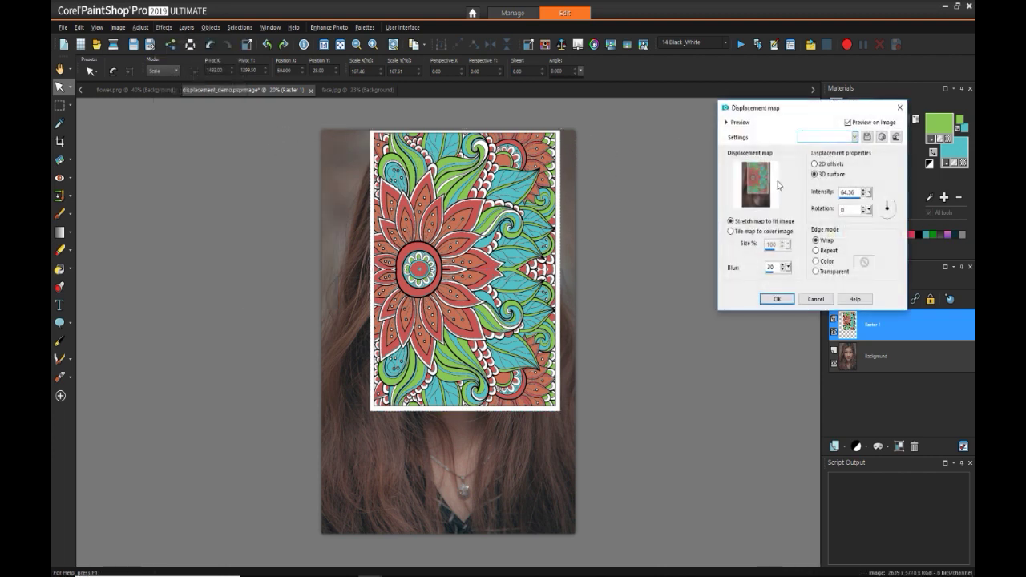
{"action": "left_click", "coordinate": [779, 188]}
{"action": "left_click", "coordinate": [673, 258]}
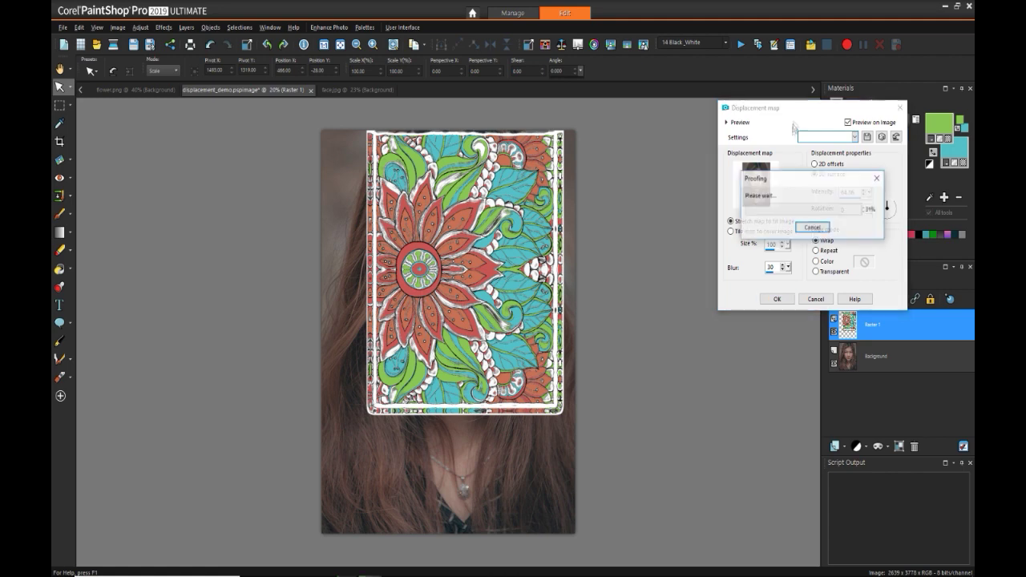
{"action": "left_click_drag", "start_coordinate": [798, 110], "coordinate": [738, 126]}
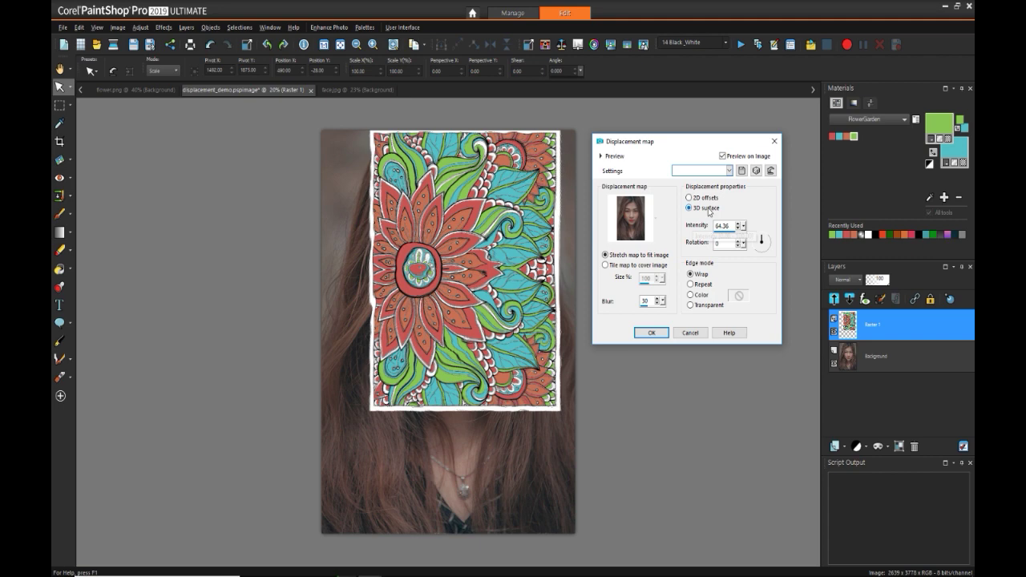
{"action": "left_click", "coordinate": [651, 332]}
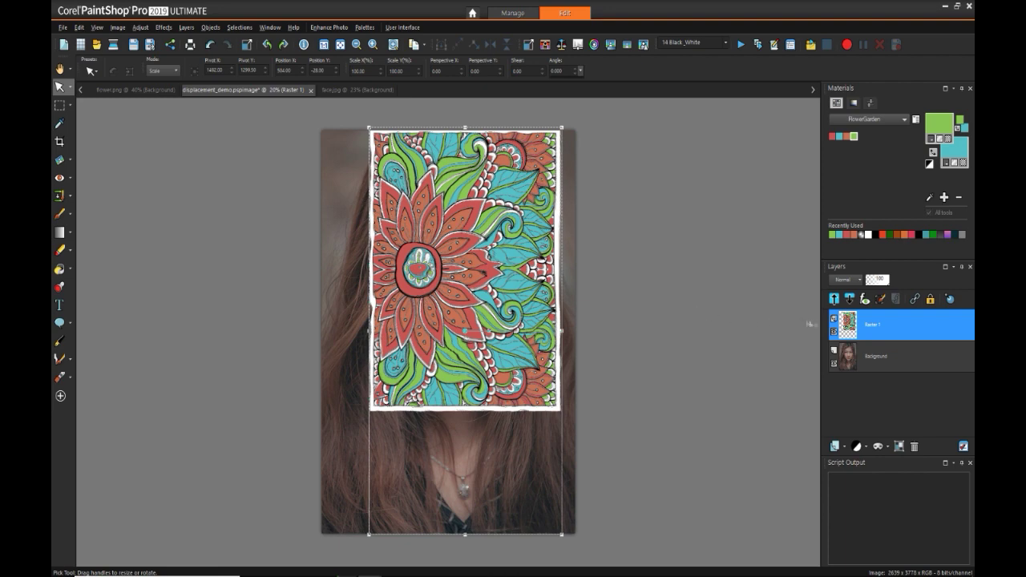
Set the Raster 1 mandala layer's blend mode to Burn.
{"action": "left_click", "coordinate": [860, 281]}
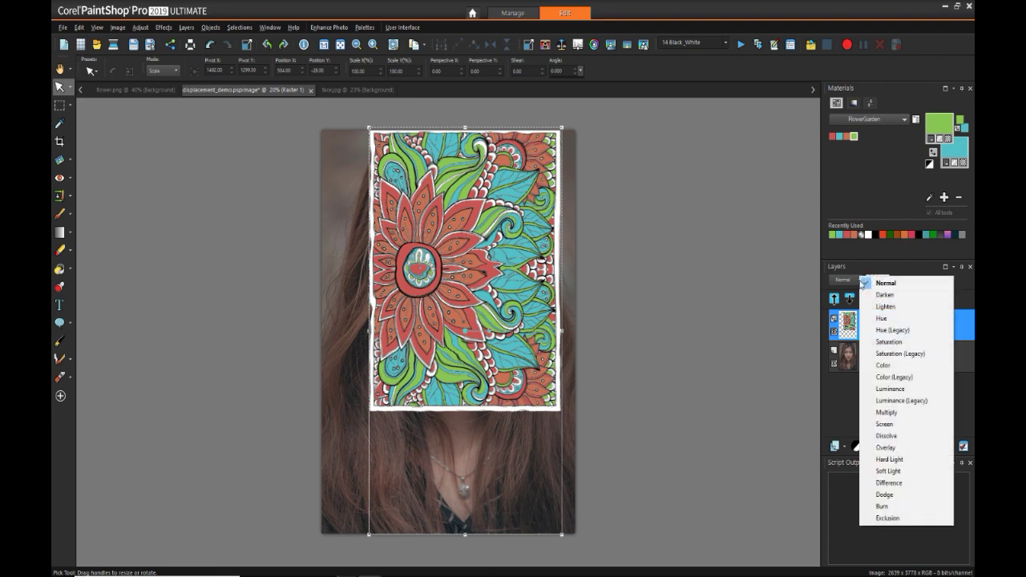
{"action": "left_click", "coordinate": [895, 509]}
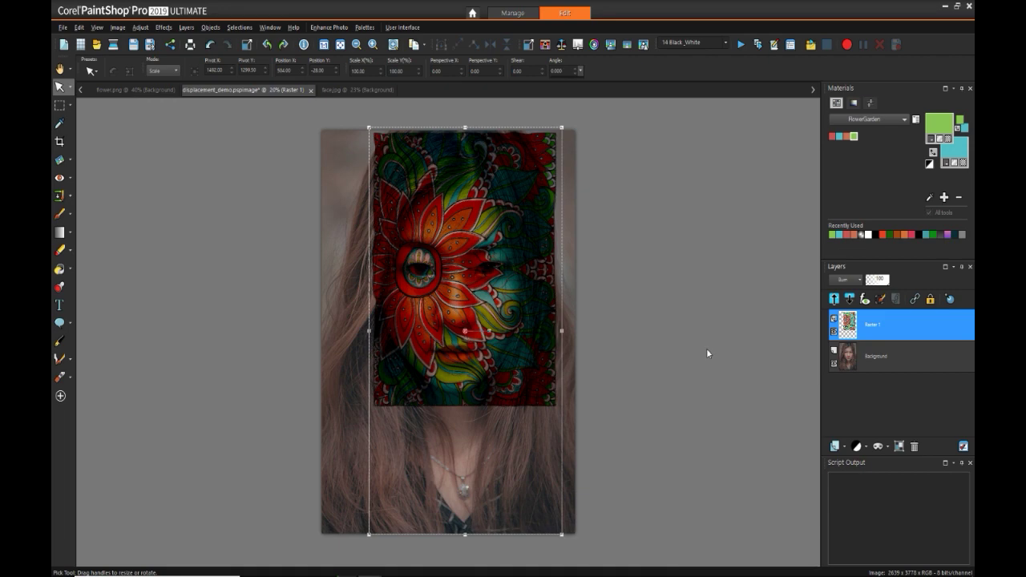
{"action": "key", "text": "a"}
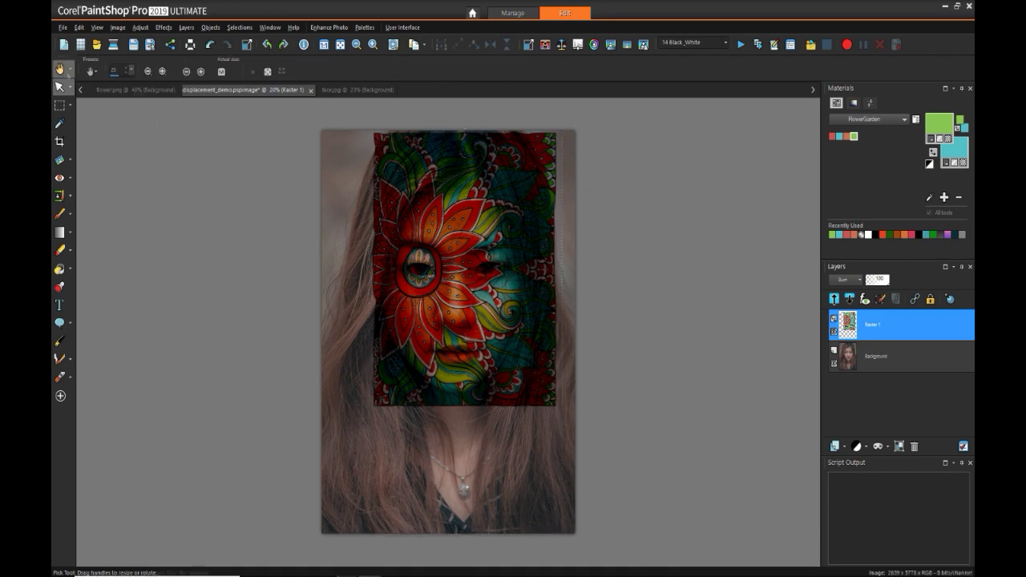
Duplicate the Background layer.
{"action": "left_click", "coordinate": [874, 361]}
{"action": "right_click", "coordinate": [874, 361]}
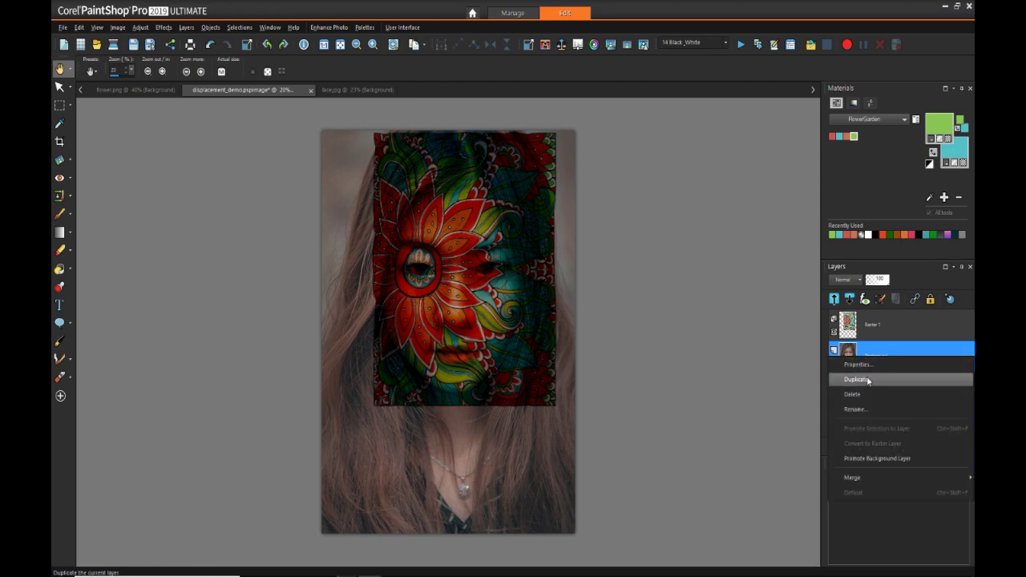
{"action": "left_click", "coordinate": [856, 379]}
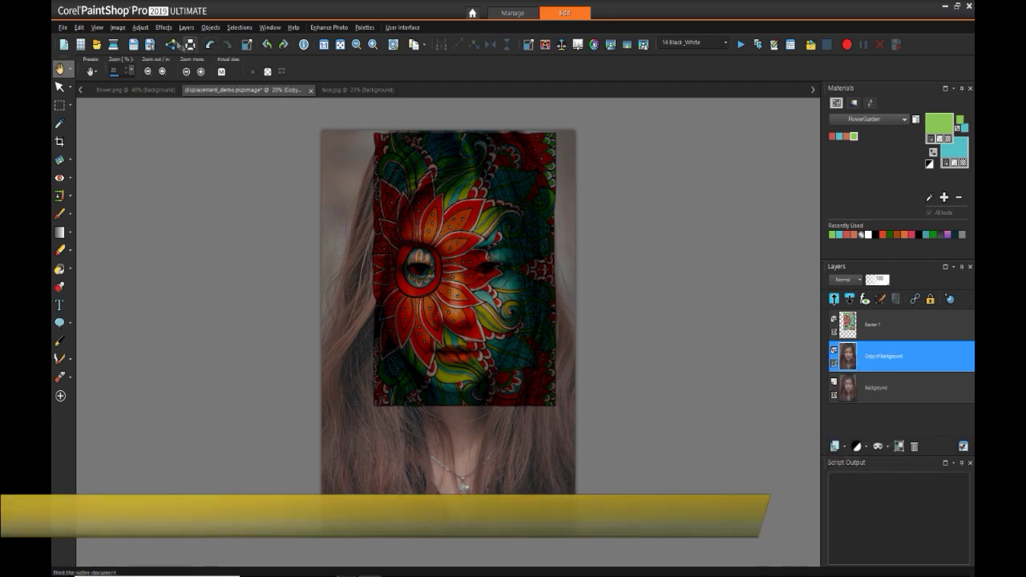
Desaturate the Background copy with Hue/Saturation/Lightness at Saturation -100.
{"action": "left_click", "coordinate": [141, 27]}
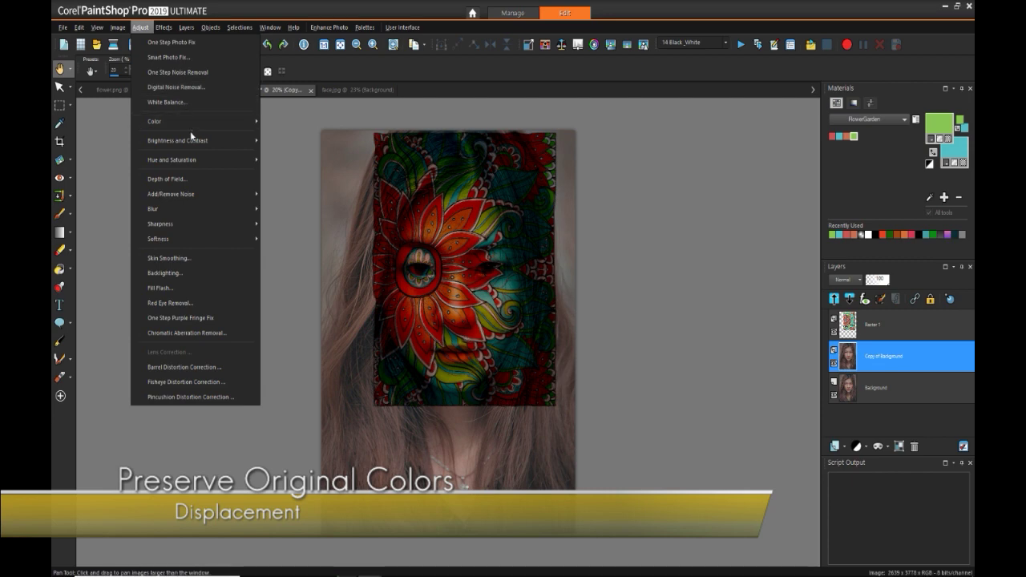
{"action": "mouse_move", "coordinate": [193, 165]}
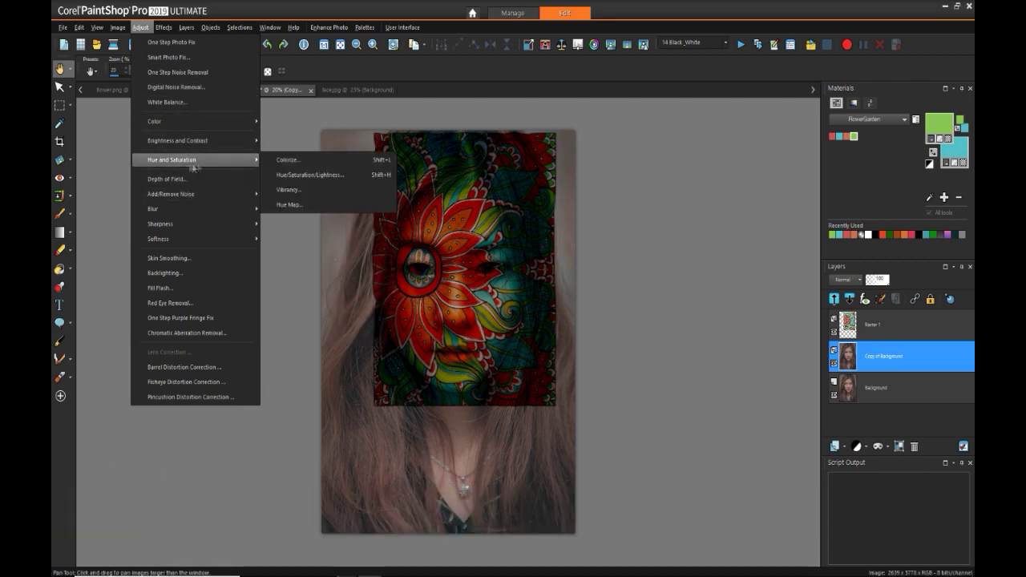
{"action": "left_click", "coordinate": [283, 176]}
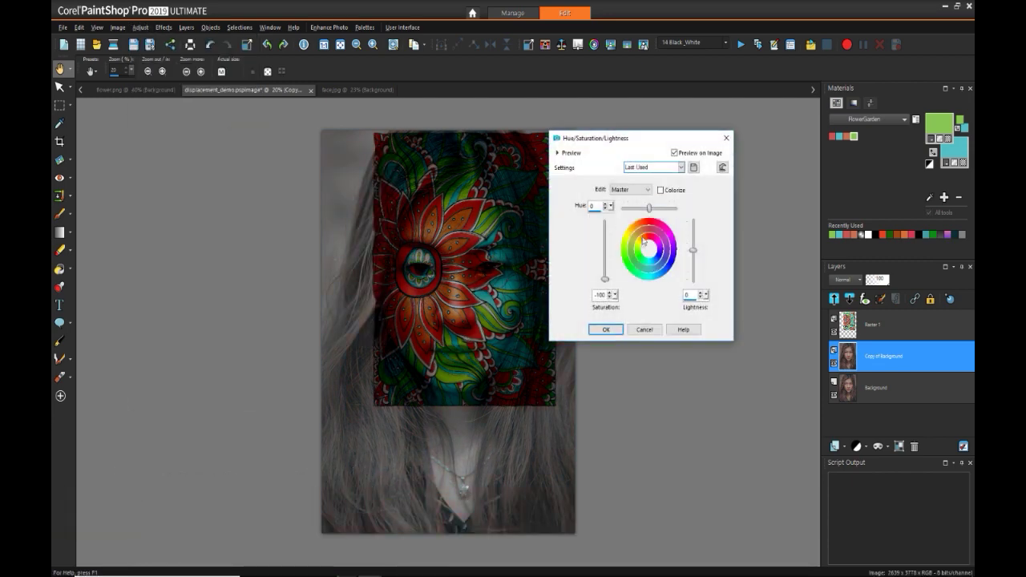
{"action": "left_click", "coordinate": [607, 330]}
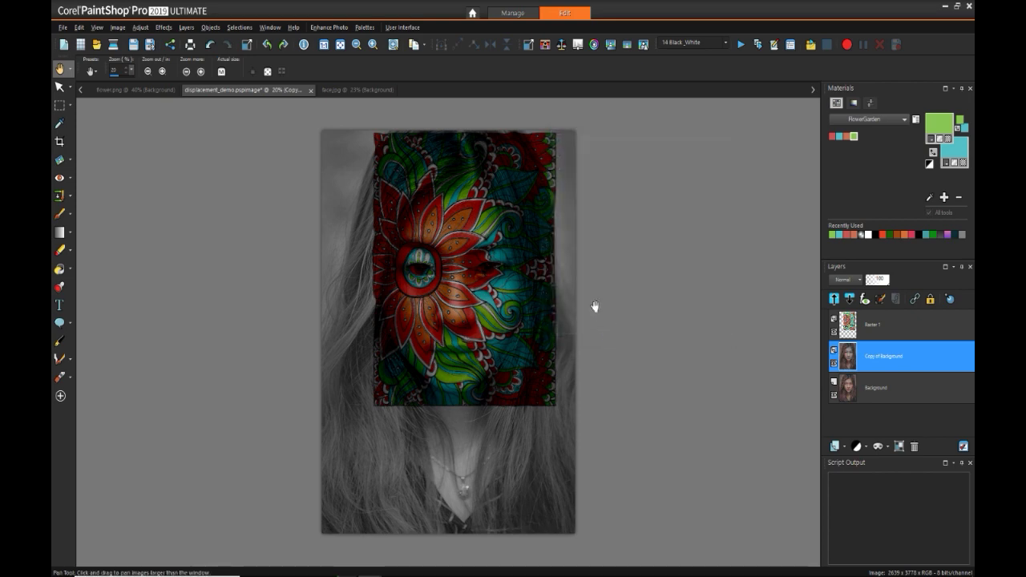
Lasso the face, invert the selection, delete the grey area outside it, and deselect.
{"action": "left_click", "coordinate": [70, 107]}
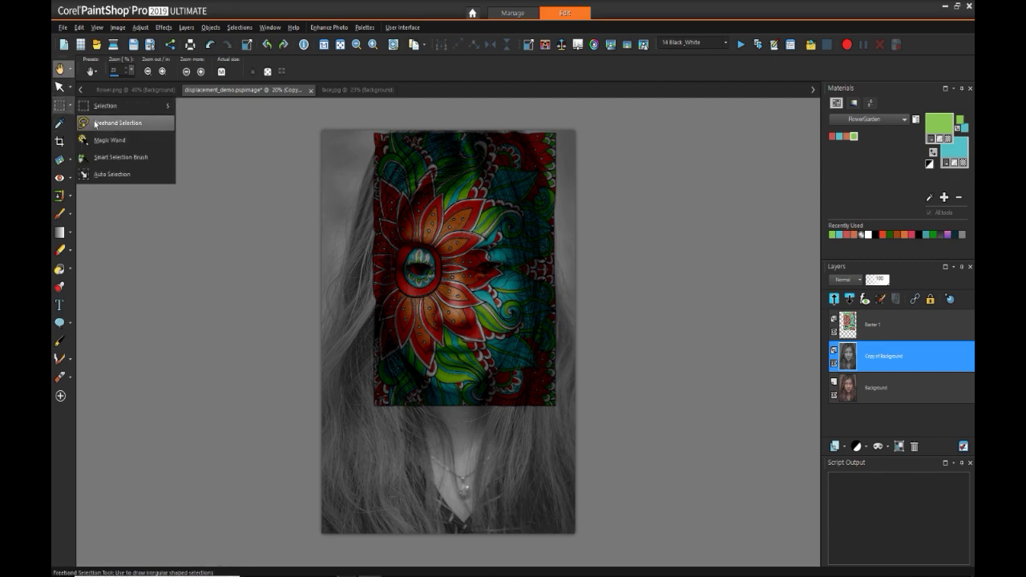
{"action": "left_click", "coordinate": [96, 124]}
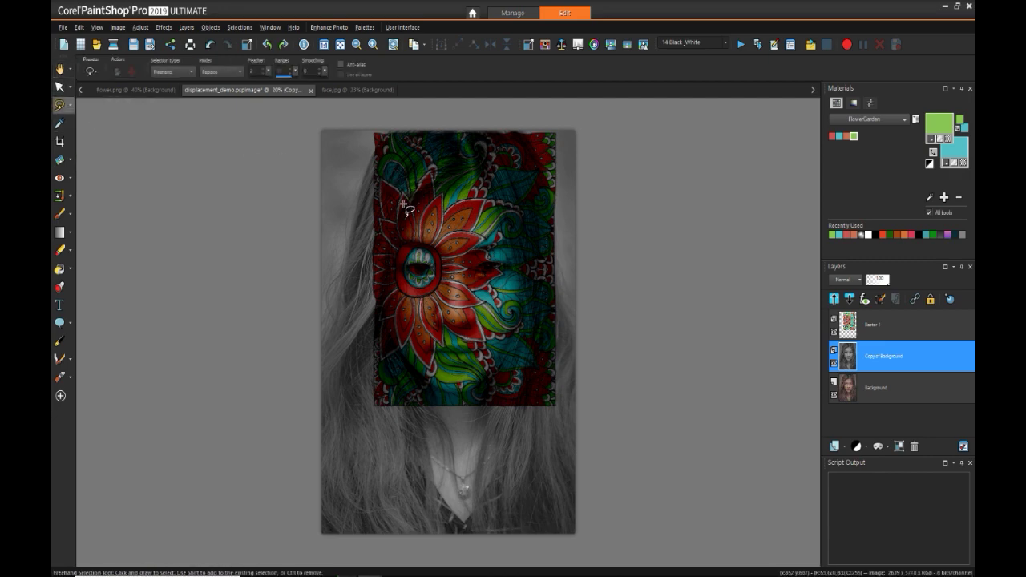
{"action": "mouse_move", "coordinate": [404, 205]}
{"action": "left_mouse_down"}
{"action": "mouse_move", "coordinate": [473, 166]}
{"action": "mouse_move", "coordinate": [504, 186]}
{"action": "mouse_move", "coordinate": [527, 245]}
{"action": "mouse_move", "coordinate": [529, 335]}
{"action": "mouse_move", "coordinate": [497, 388]}
{"action": "mouse_move", "coordinate": [421, 396]}
{"action": "mouse_move", "coordinate": [386, 357]}
{"action": "mouse_move", "coordinate": [375, 302]}
{"action": "mouse_move", "coordinate": [389, 223]}
{"action": "left_mouse_up"}
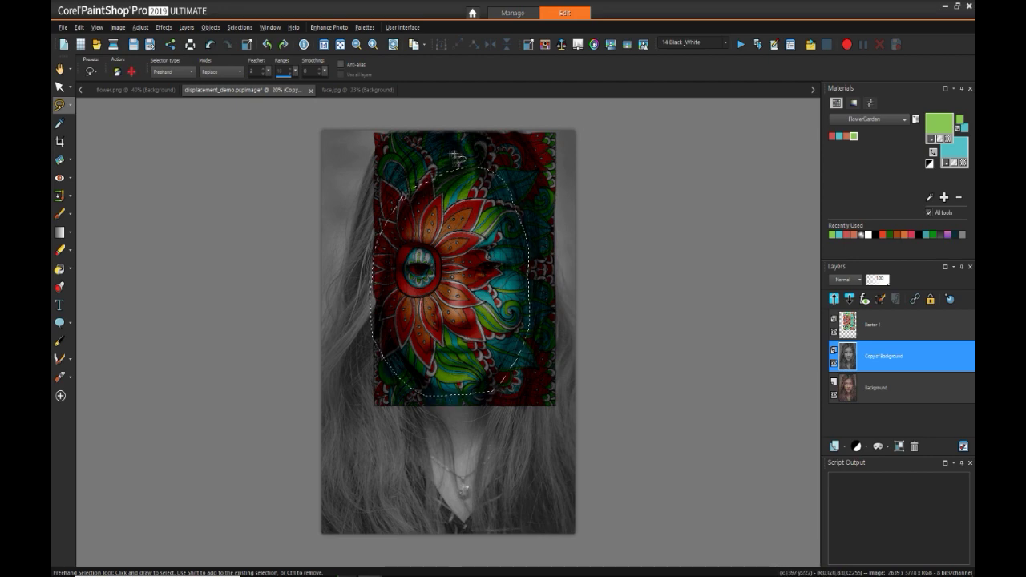
{"action": "left_click", "coordinate": [241, 29]}
{"action": "left_click", "coordinate": [259, 109]}
{"action": "key", "text": "Delete"}
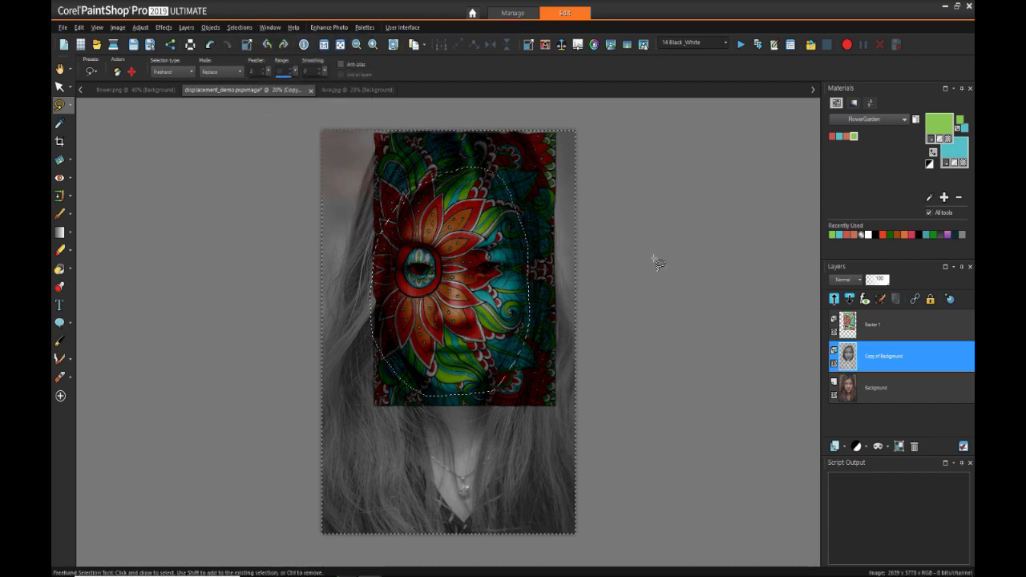
{"action": "left_click", "coordinate": [59, 69]}
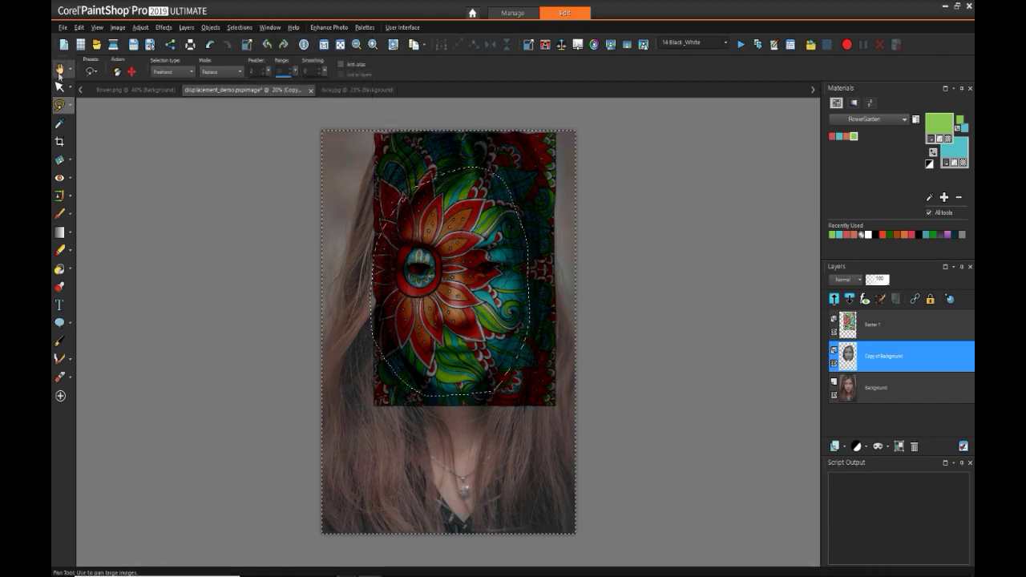
{"action": "left_click", "coordinate": [59, 105]}
{"action": "key", "text": "ctrl+d"}
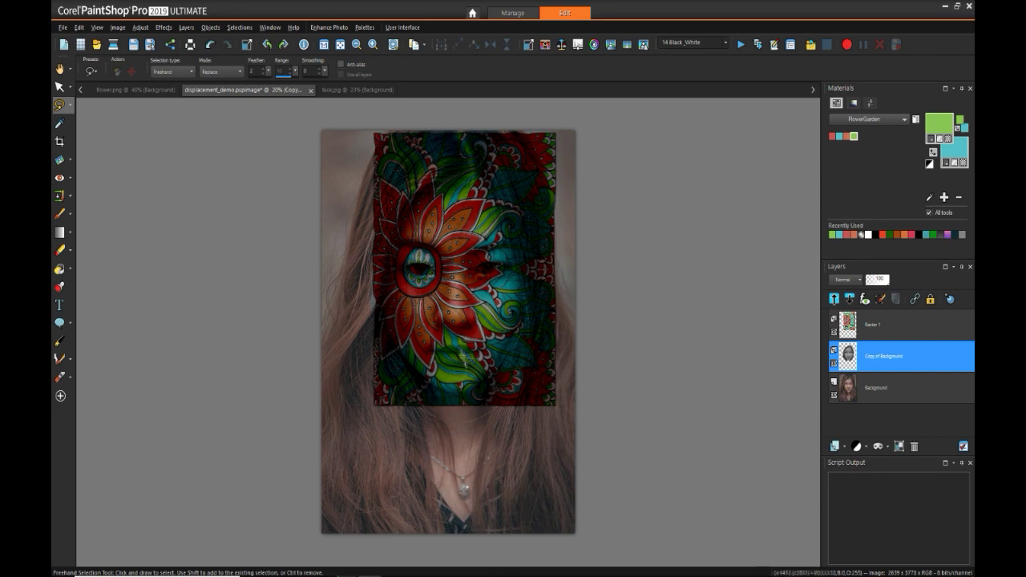
Set the Eraser opacity to 100 and hide the Raster 1 flower layer.
{"action": "scroll", "coordinate": [465, 364], "scroll_direction": "up", "scroll_amount": 1}
{"action": "scroll", "coordinate": [466, 363], "scroll_direction": "up", "scroll_amount": 1}
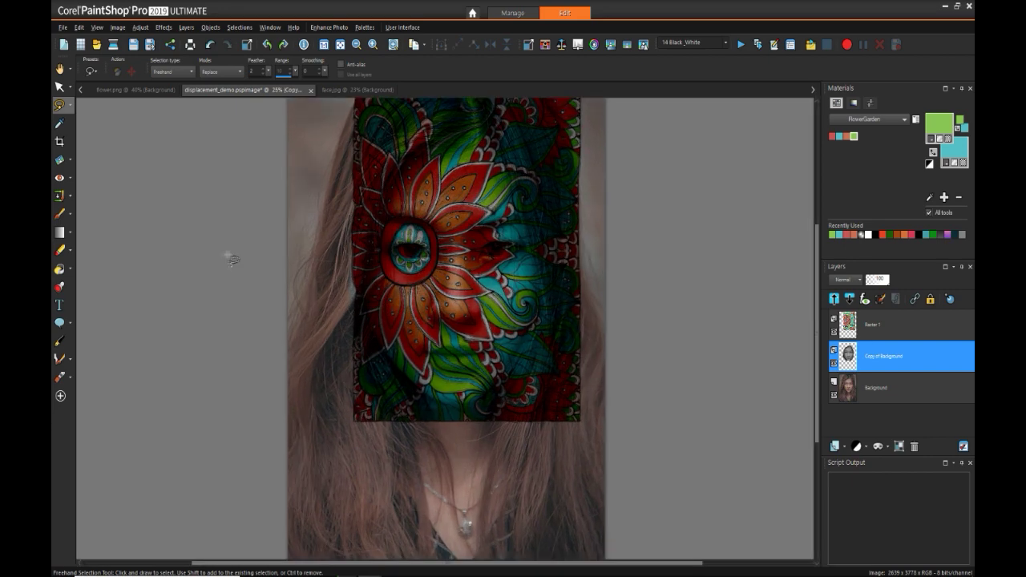
{"action": "left_click", "coordinate": [60, 250]}
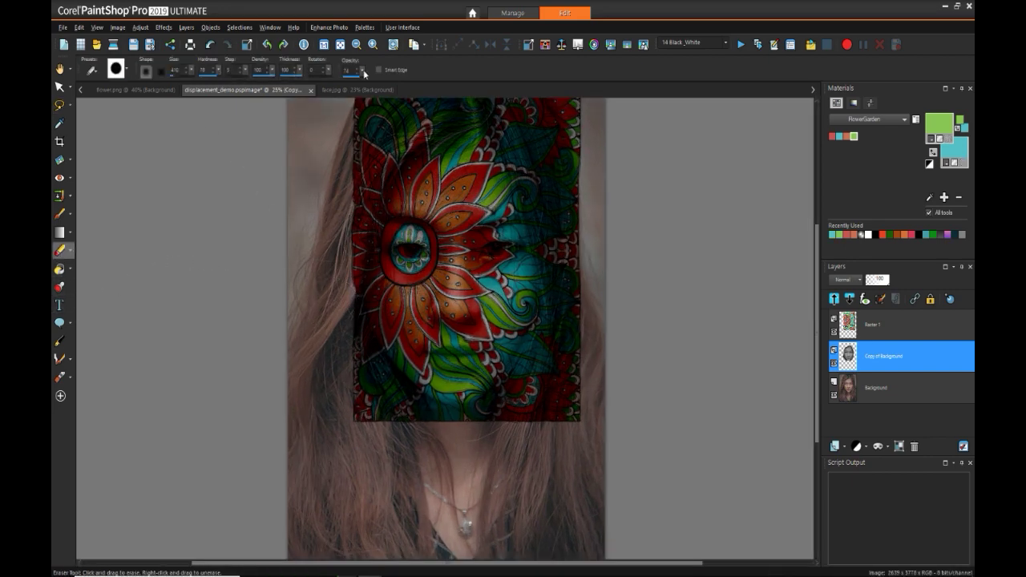
{"action": "left_click_drag", "start_coordinate": [364, 74], "coordinate": [377, 73]}
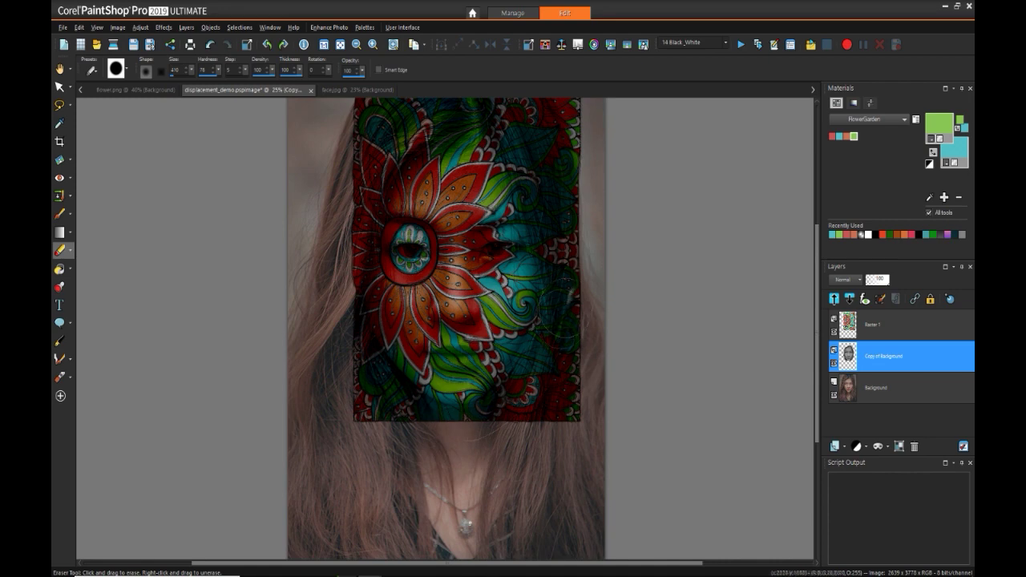
{"action": "scroll", "coordinate": [562, 163], "scroll_direction": "up", "scroll_amount": 3}
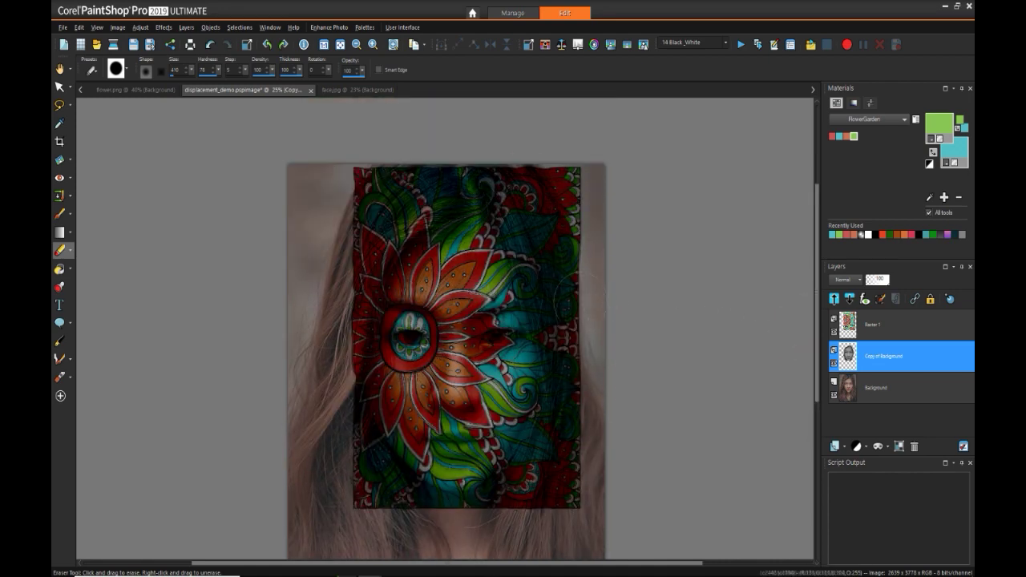
{"action": "left_click", "coordinate": [834, 331]}
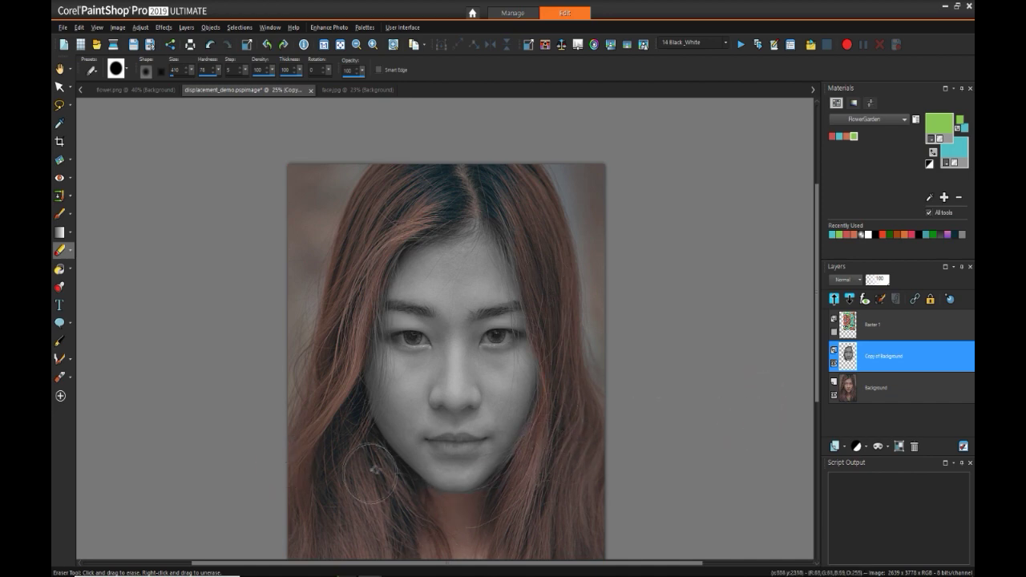
Show Raster 1 and delete the flower pattern outside a freehand selection of the face.
{"action": "left_click", "coordinate": [833, 332]}
{"action": "left_click", "coordinate": [882, 324]}
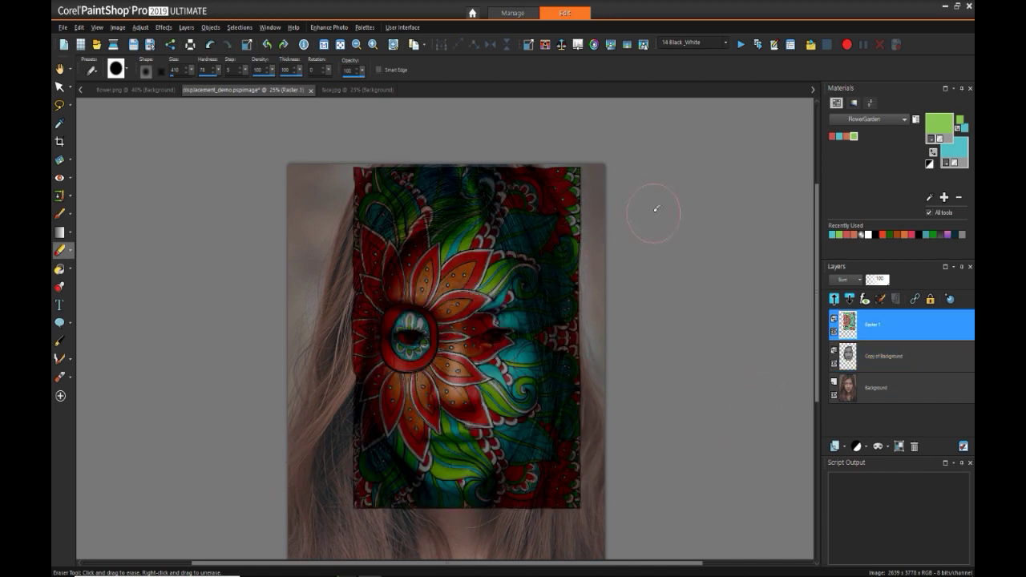
{"action": "left_click", "coordinate": [60, 109]}
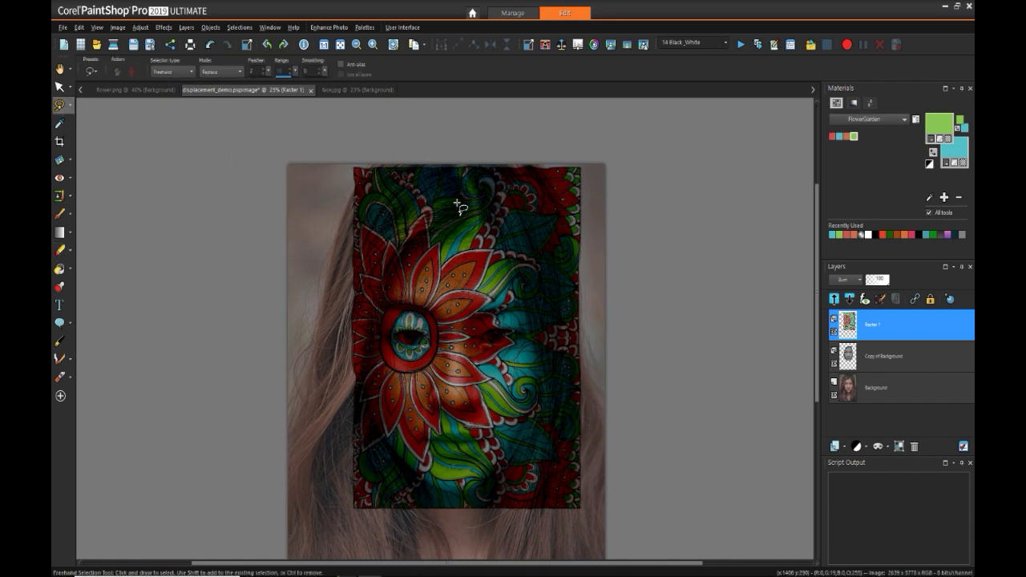
{"action": "mouse_move", "coordinate": [460, 201]}
{"action": "left_mouse_down"}
{"action": "mouse_move", "coordinate": [413, 223]}
{"action": "mouse_move", "coordinate": [375, 268]}
{"action": "mouse_move", "coordinate": [357, 388]}
{"action": "mouse_move", "coordinate": [362, 421]}
{"action": "mouse_move", "coordinate": [403, 488]}
{"action": "mouse_move", "coordinate": [430, 507]}
{"action": "mouse_move", "coordinate": [501, 511]}
{"action": "mouse_move", "coordinate": [525, 486]}
{"action": "mouse_move", "coordinate": [561, 358]}
{"action": "mouse_move", "coordinate": [543, 276]}
{"action": "mouse_move", "coordinate": [501, 208]}
{"action": "mouse_move", "coordinate": [473, 200]}
{"action": "left_mouse_up"}
{"action": "left_click", "coordinate": [239, 27]}
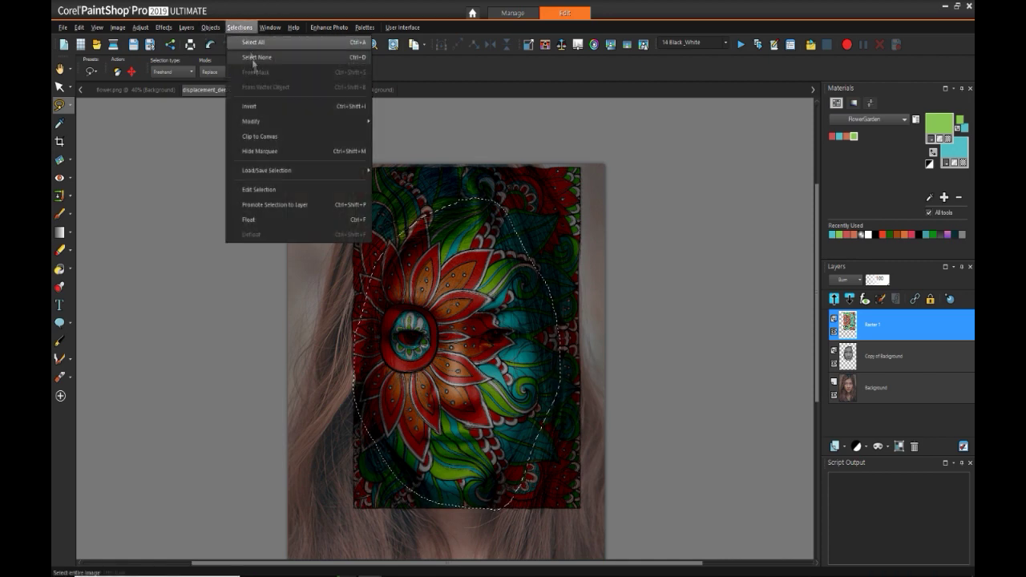
{"action": "left_click", "coordinate": [256, 106]}
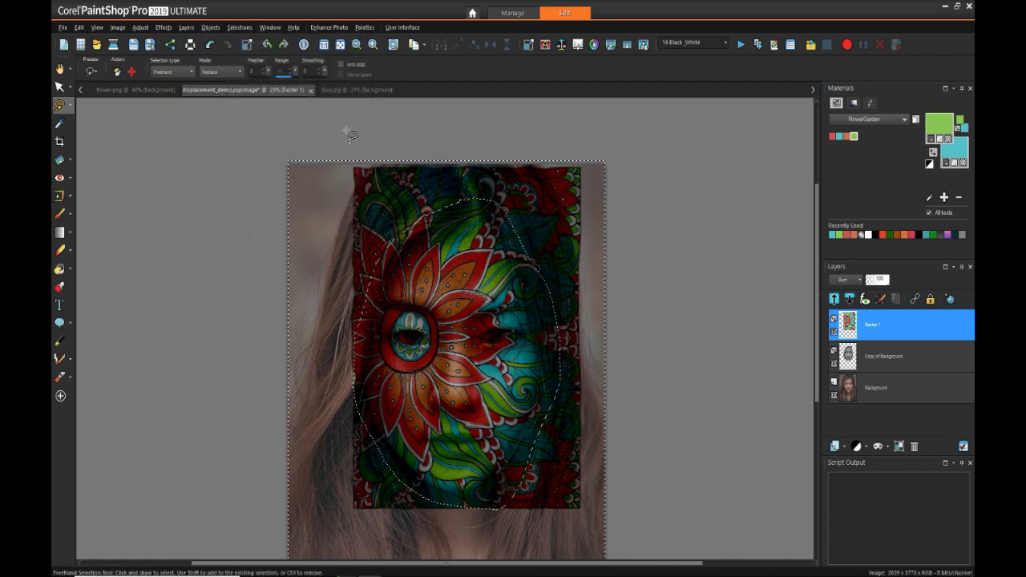
{"action": "key", "text": "Delete"}
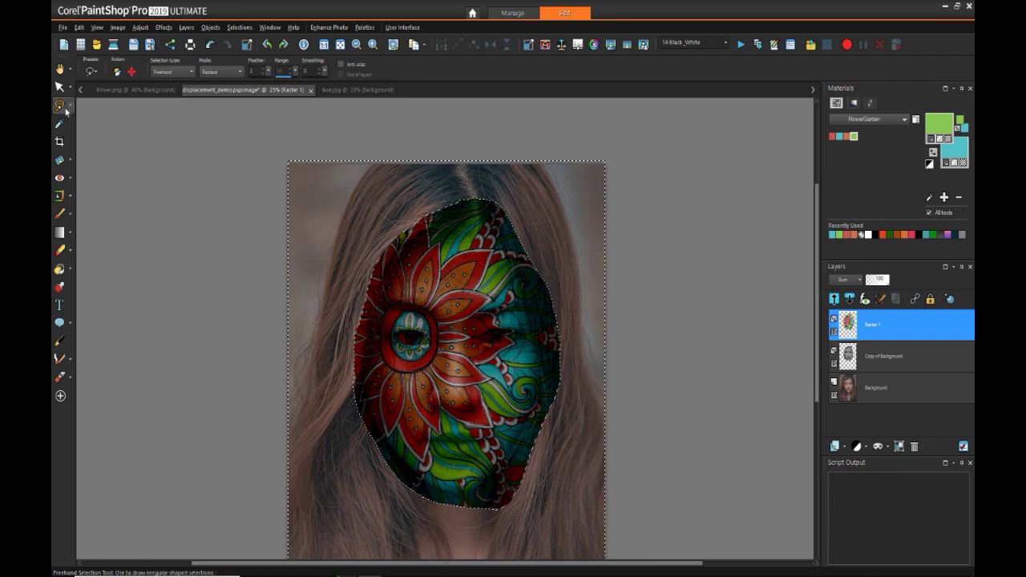
{"action": "left_click", "coordinate": [318, 210]}
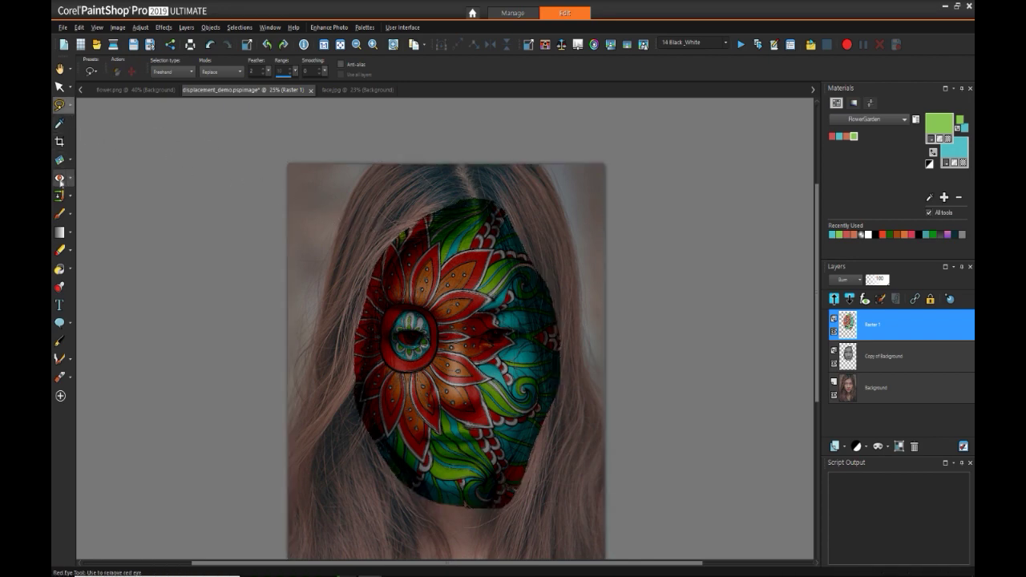
Soften the pattern's right edge with the Eraser at hardness 64 and opacity about 90.
{"action": "left_click", "coordinate": [59, 250]}
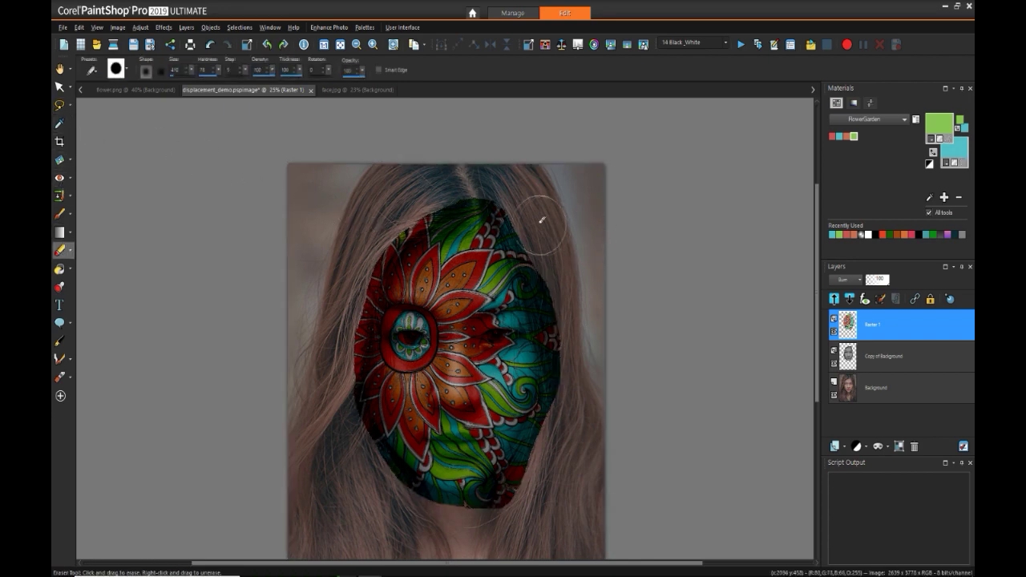
{"action": "left_click_drag", "start_coordinate": [220, 72], "coordinate": [210, 79]}
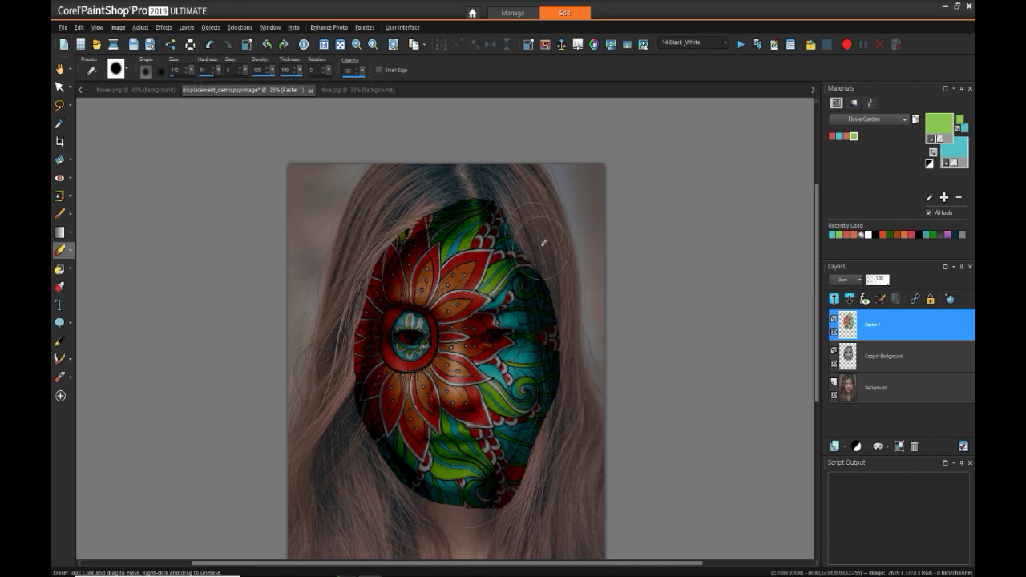
{"action": "mouse_move", "coordinate": [550, 268]}
{"action": "left_mouse_down"}
{"action": "mouse_move", "coordinate": [563, 308]}
{"action": "mouse_move", "coordinate": [449, 177]}
{"action": "mouse_move", "coordinate": [353, 257]}
{"action": "mouse_move", "coordinate": [332, 396]}
{"action": "left_mouse_up"}
{"action": "left_click_drag", "start_coordinate": [408, 515], "coordinate": [420, 519]}
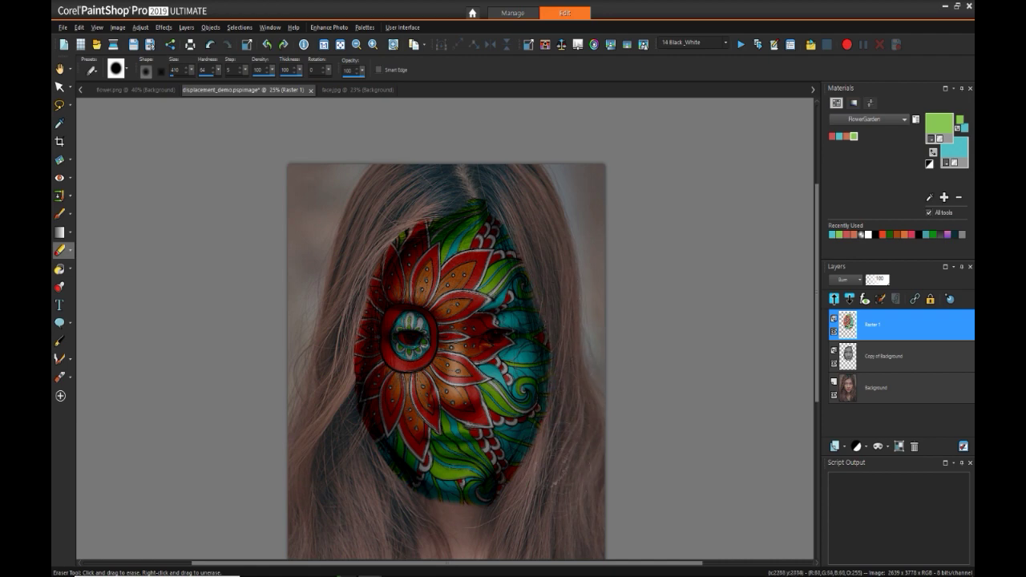
{"action": "left_click_drag", "start_coordinate": [362, 71], "coordinate": [360, 74]}
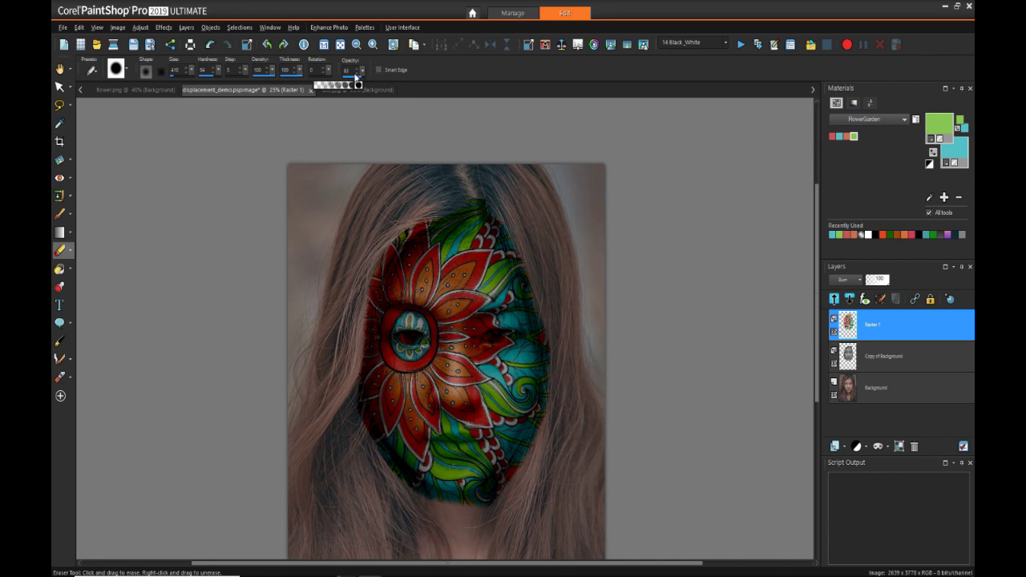
{"action": "left_click", "coordinate": [877, 388]}
Apply a Levels adjustment to the Background layer.
{"action": "mouse_move", "coordinate": [879, 396]}
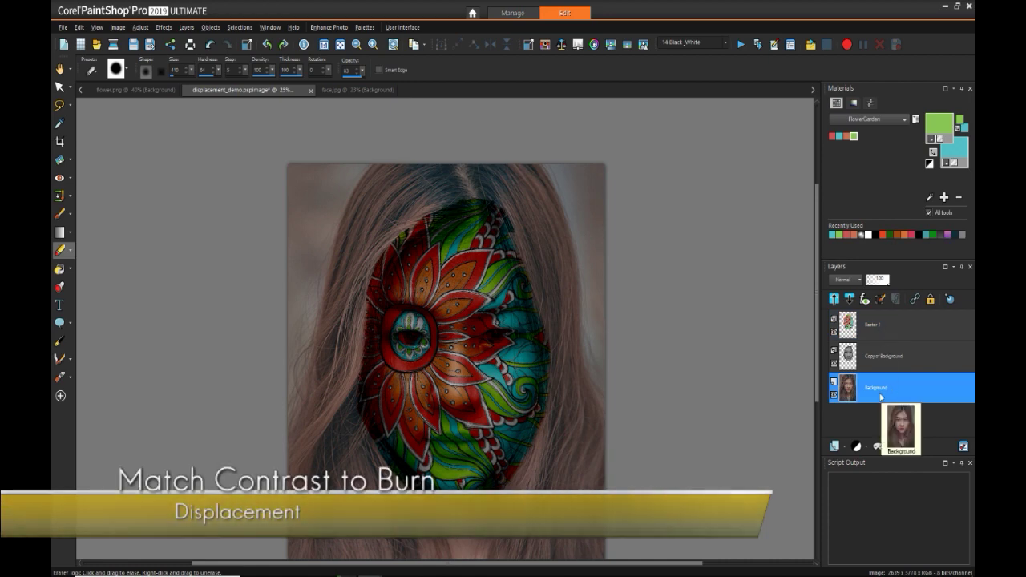
{"action": "left_click", "coordinate": [141, 27]}
{"action": "mouse_move", "coordinate": [185, 143]}
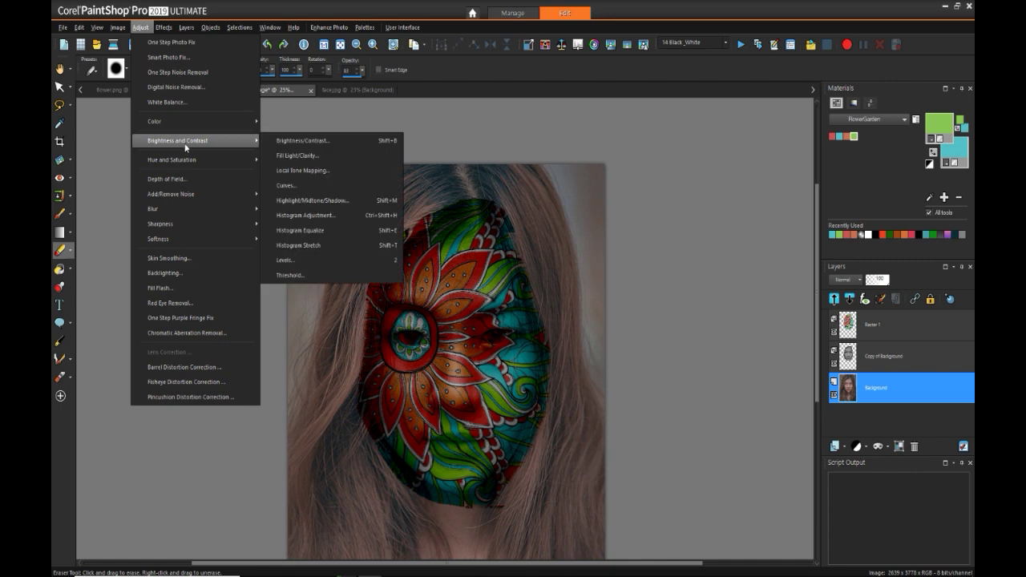
{"action": "left_click", "coordinate": [305, 263]}
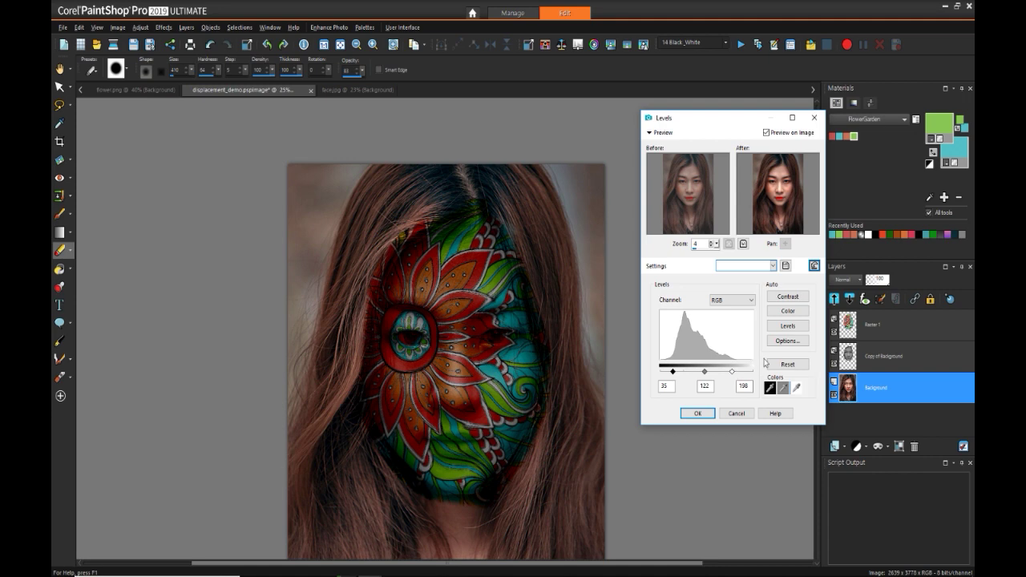
{"action": "left_click", "coordinate": [695, 412]}
{"action": "key", "text": "ctrl+w"}
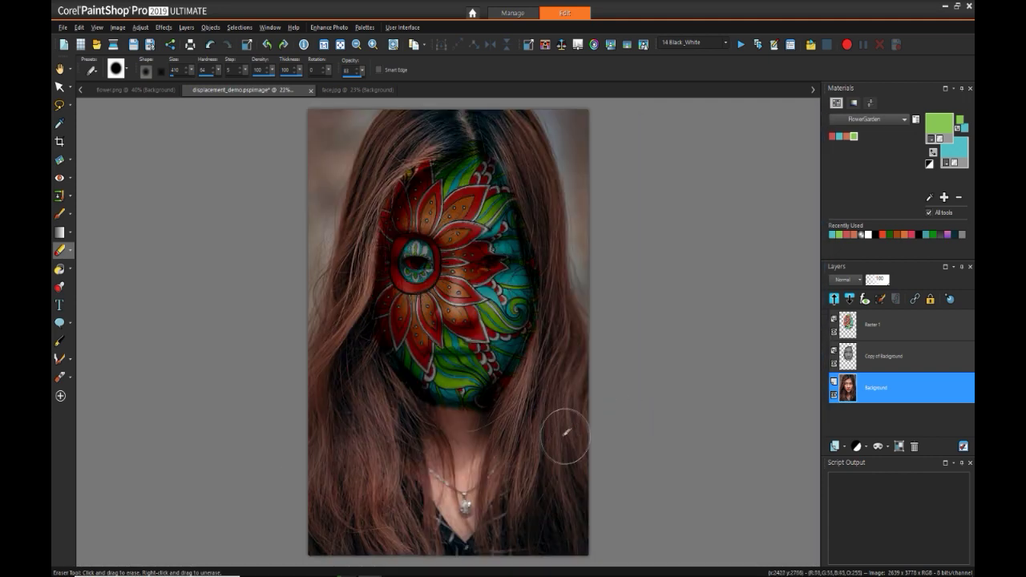
Duplicate the Background layer and set the copy's blend mode to Soft Light.
{"action": "right_click", "coordinate": [871, 394]}
{"action": "left_click", "coordinate": [871, 414]}
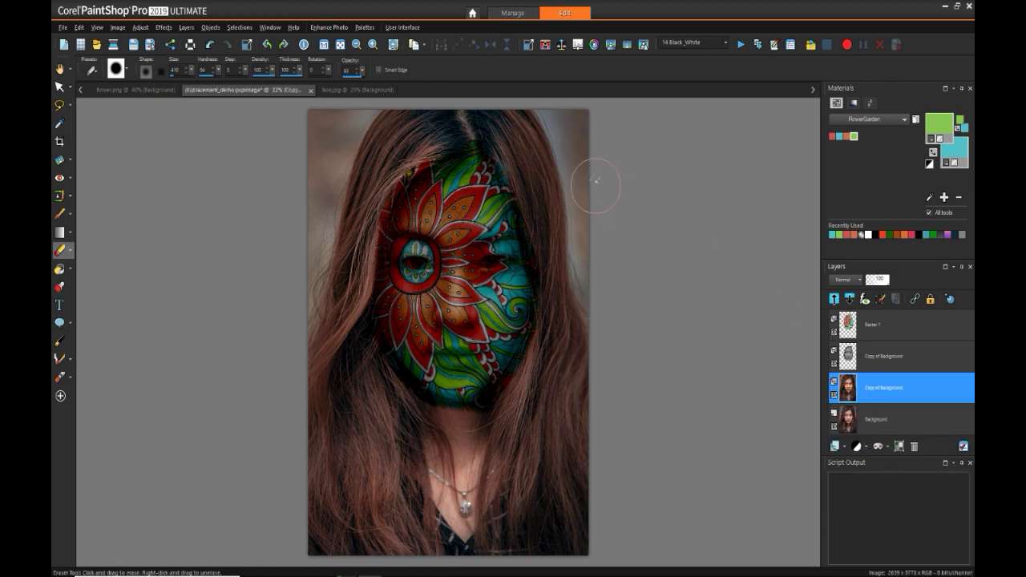
{"action": "left_click", "coordinate": [854, 280]}
{"action": "left_click", "coordinate": [899, 465]}
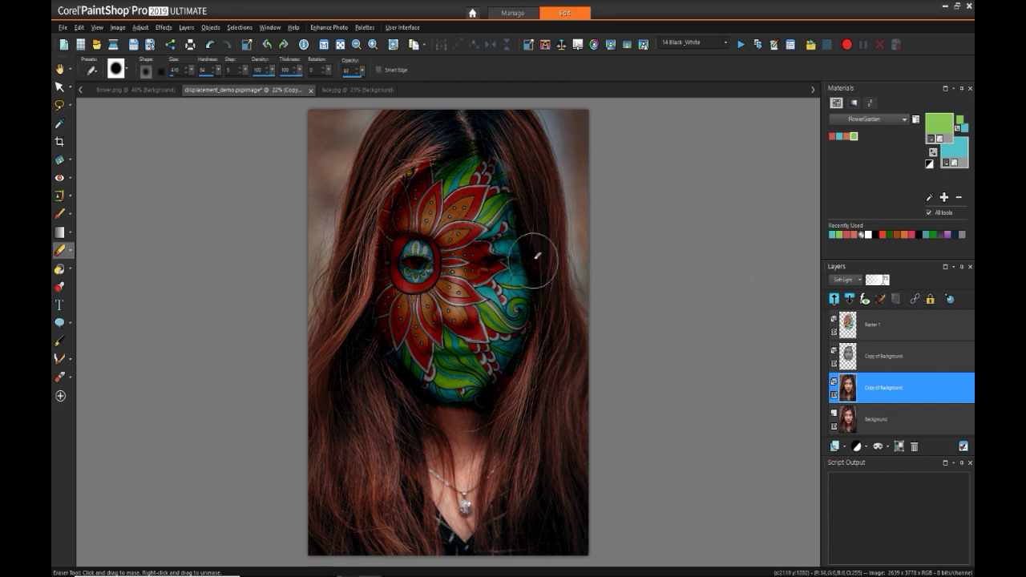
Apply Levels with input values 18, 125 and 200 to the grey Copy of Background layer.
{"action": "left_click", "coordinate": [872, 365]}
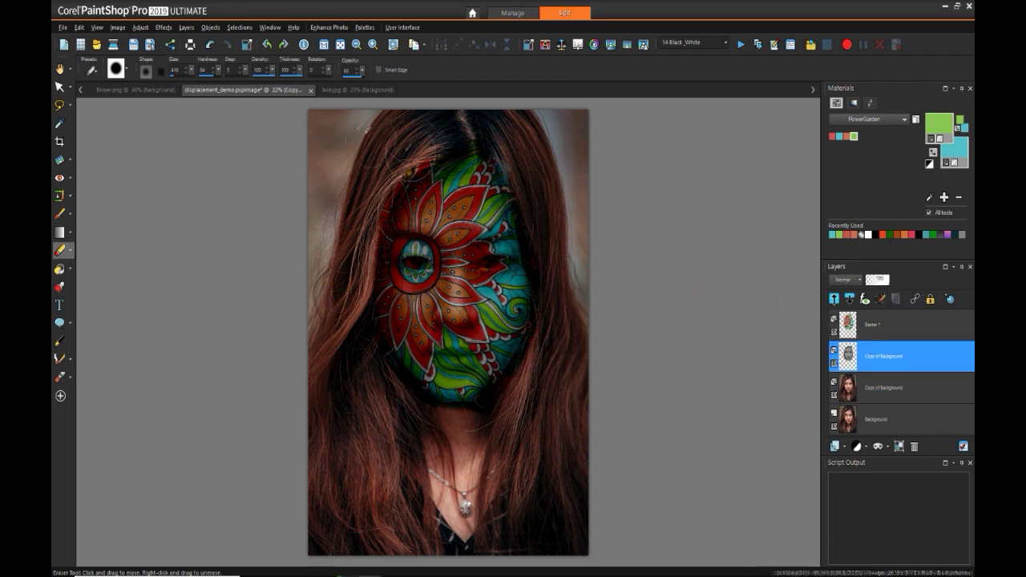
{"action": "left_click", "coordinate": [140, 28]}
{"action": "mouse_move", "coordinate": [201, 140]}
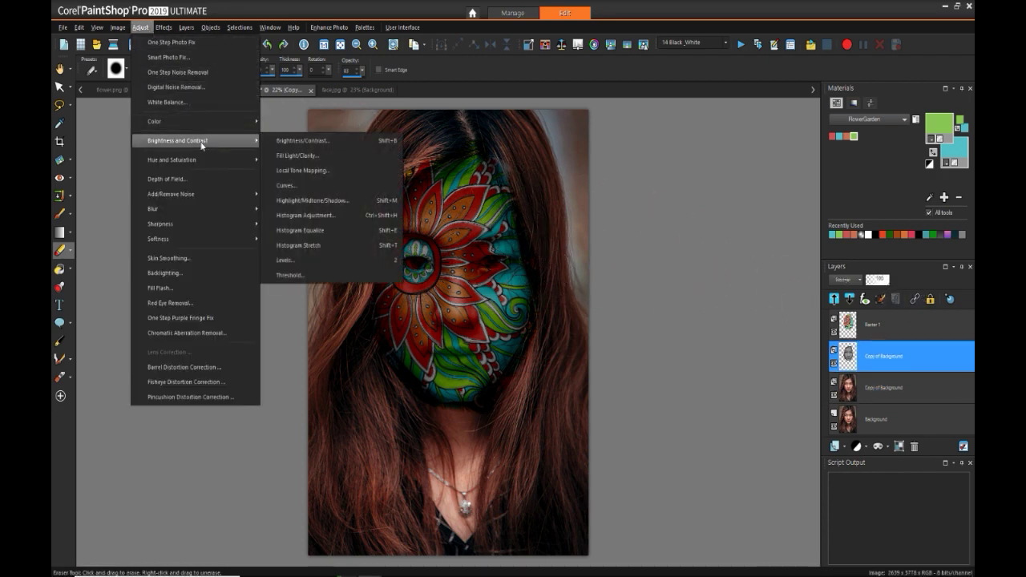
{"action": "left_click", "coordinate": [344, 230]}
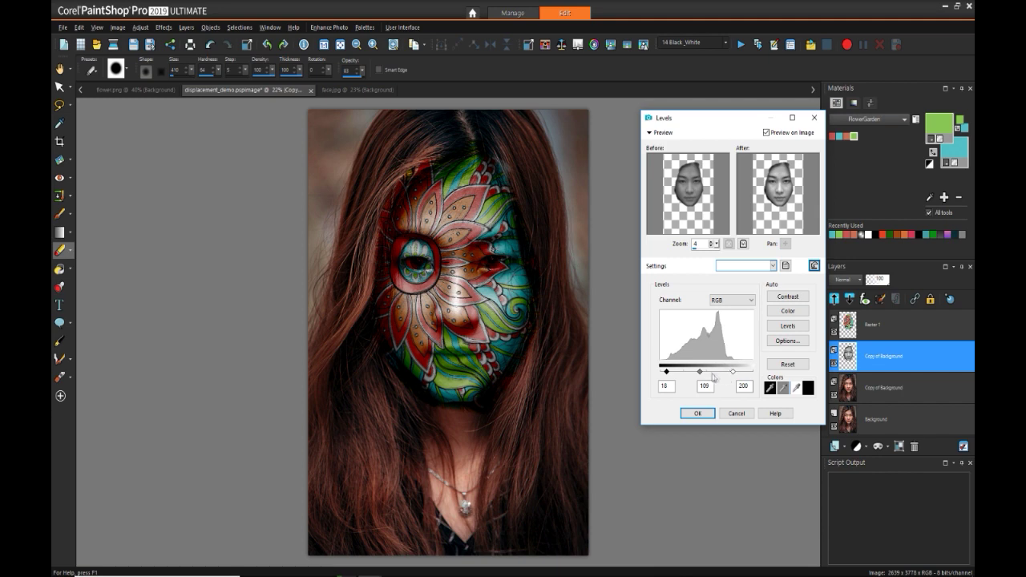
{"action": "left_click_drag", "start_coordinate": [704, 377], "coordinate": [705, 378]}
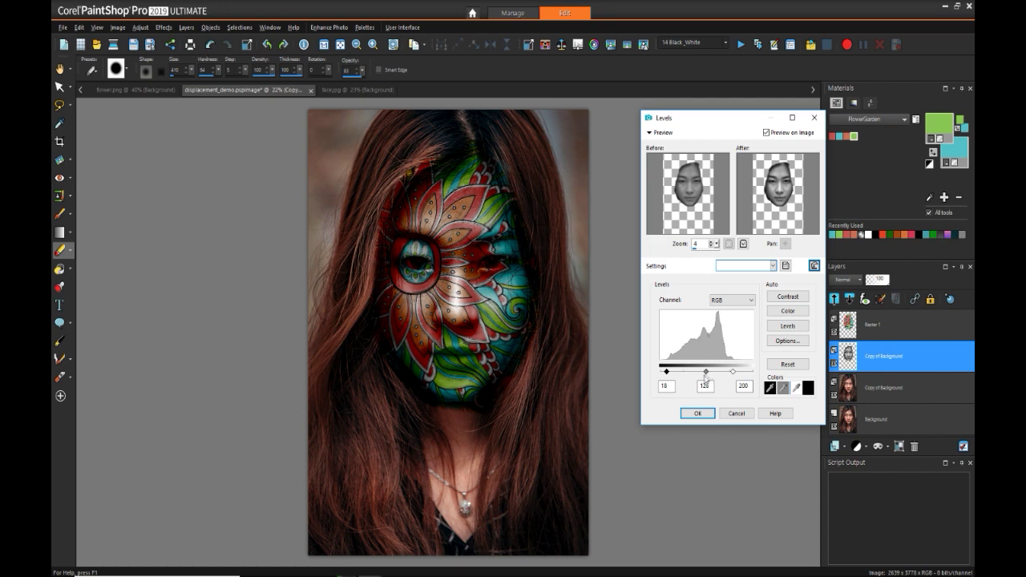
{"action": "left_click", "coordinate": [695, 416]}
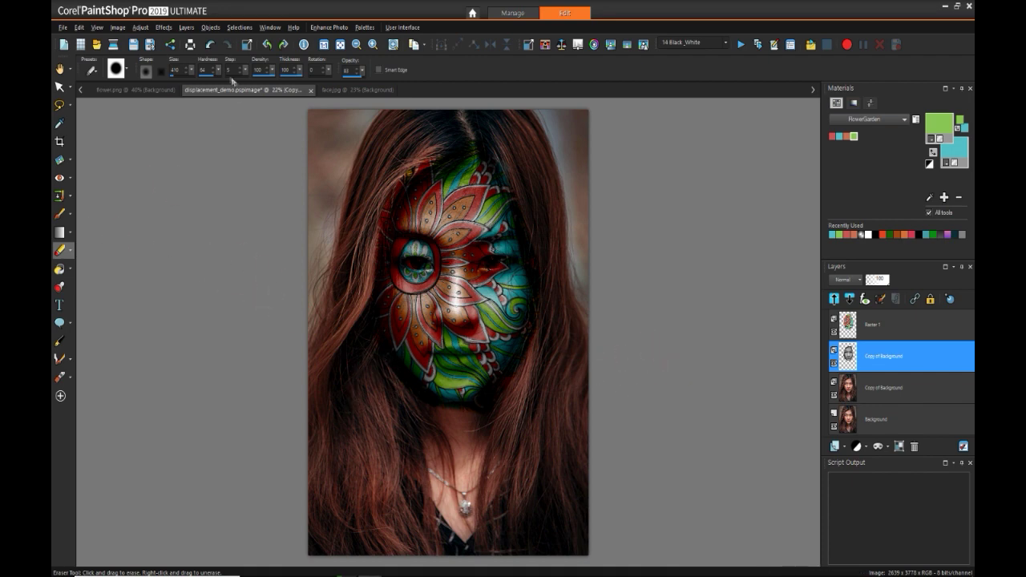
Adjust the Eraser to step 1, opacity 77 and hardness 50 for softer paint edges.
{"action": "left_click_drag", "start_coordinate": [232, 80], "coordinate": [221, 80]}
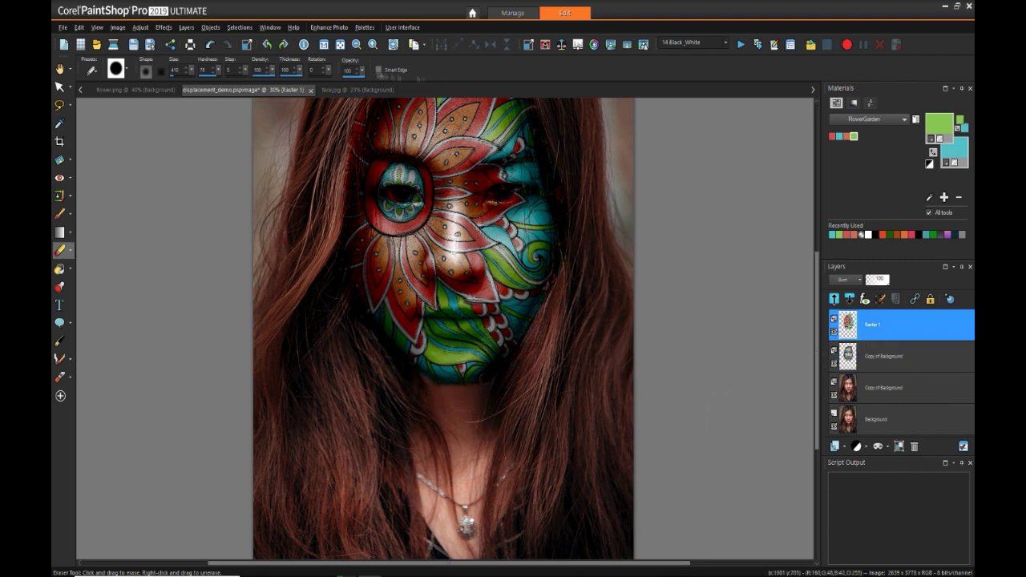
{"action": "left_click_drag", "start_coordinate": [358, 79], "coordinate": [351, 81]}
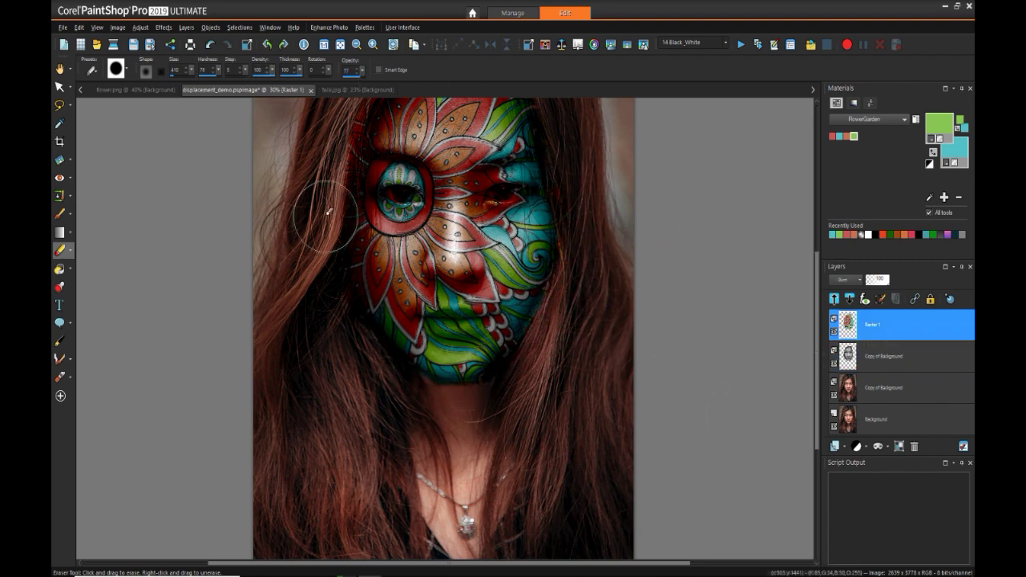
{"action": "scroll", "coordinate": [353, 353], "scroll_direction": "up", "scroll_amount": 3}
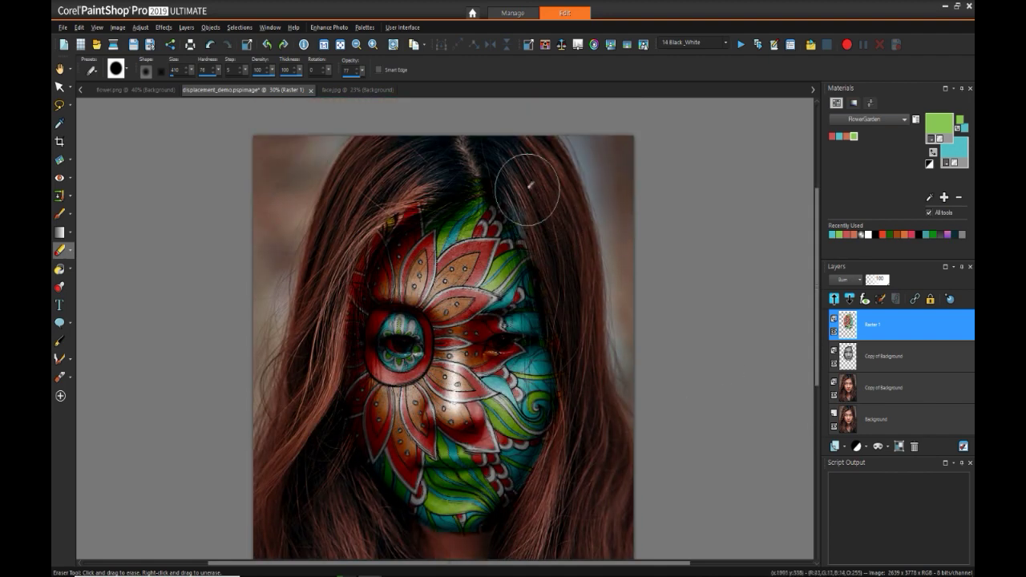
{"action": "left_click_drag", "start_coordinate": [218, 80], "coordinate": [202, 80]}
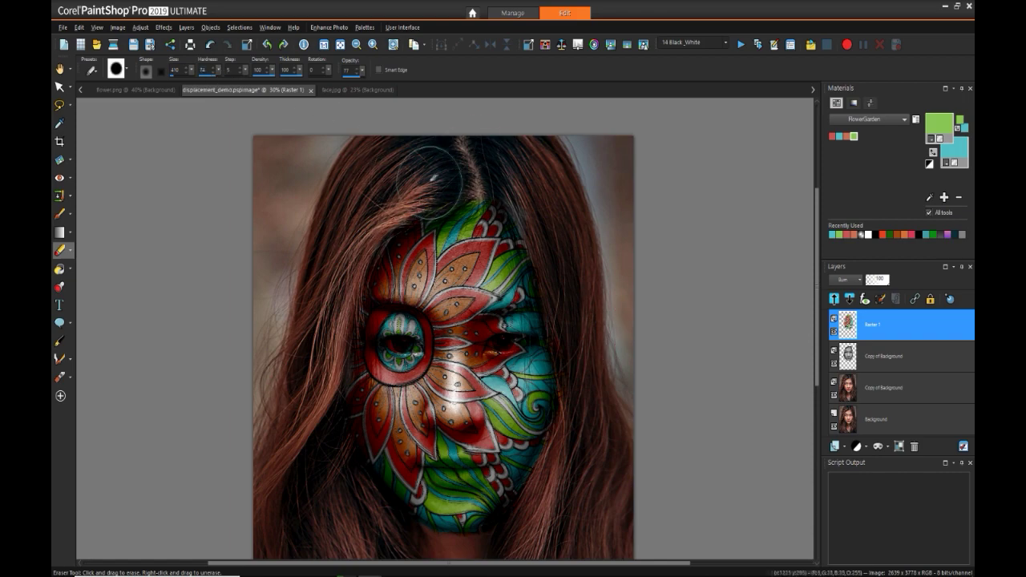
{"action": "scroll", "coordinate": [305, 377], "scroll_direction": "up", "scroll_amount": 3}
{"action": "scroll", "coordinate": [304, 377], "scroll_direction": "down", "scroll_amount": 2}
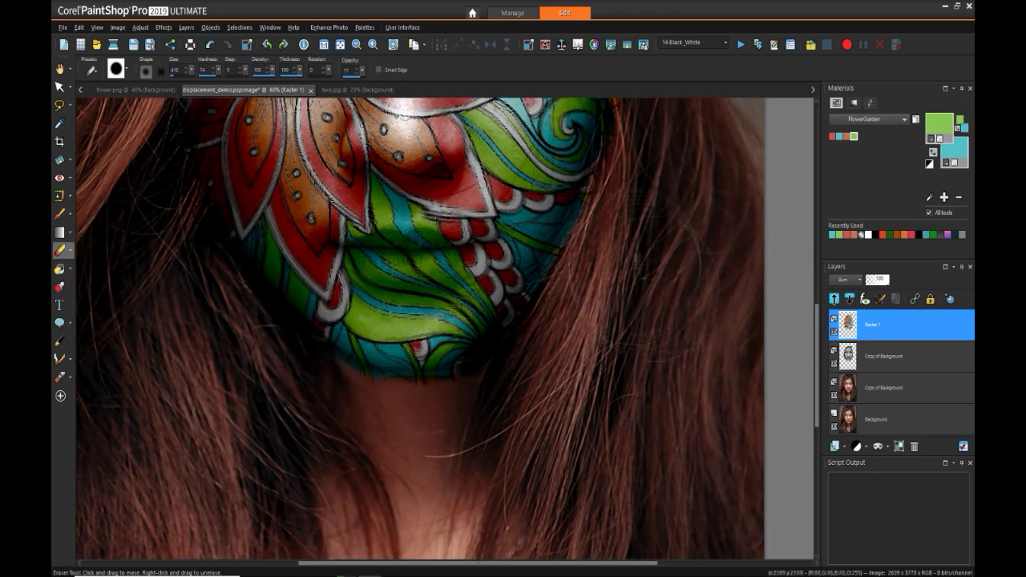
{"action": "left_click_drag", "start_coordinate": [217, 70], "coordinate": [204, 71]}
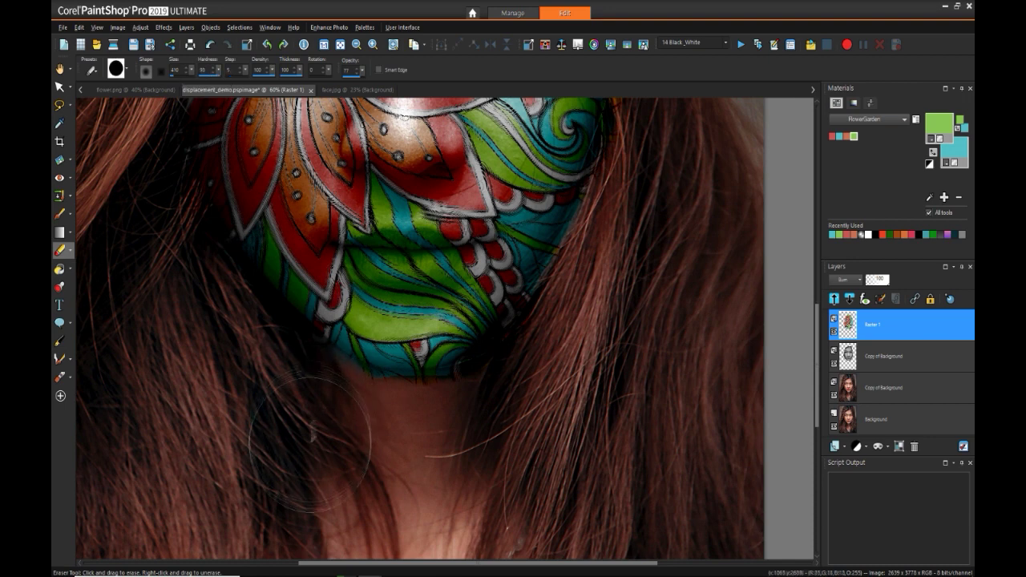
{"action": "key", "text": "alt+["}
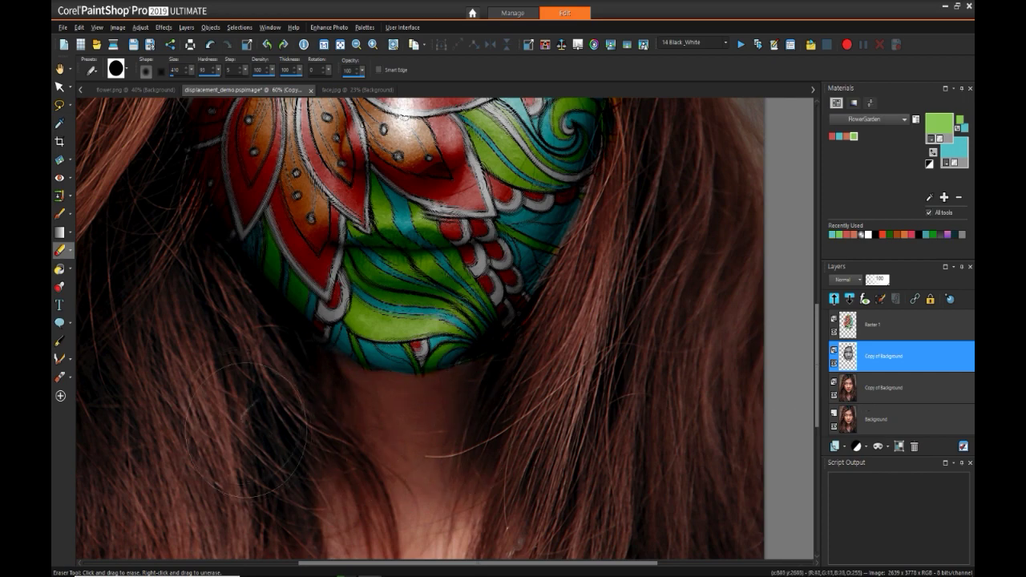
{"action": "scroll", "coordinate": [244, 428], "scroll_direction": "down", "scroll_amount": 2}
{"action": "scroll", "coordinate": [189, 205], "scroll_direction": "up", "scroll_amount": 2}
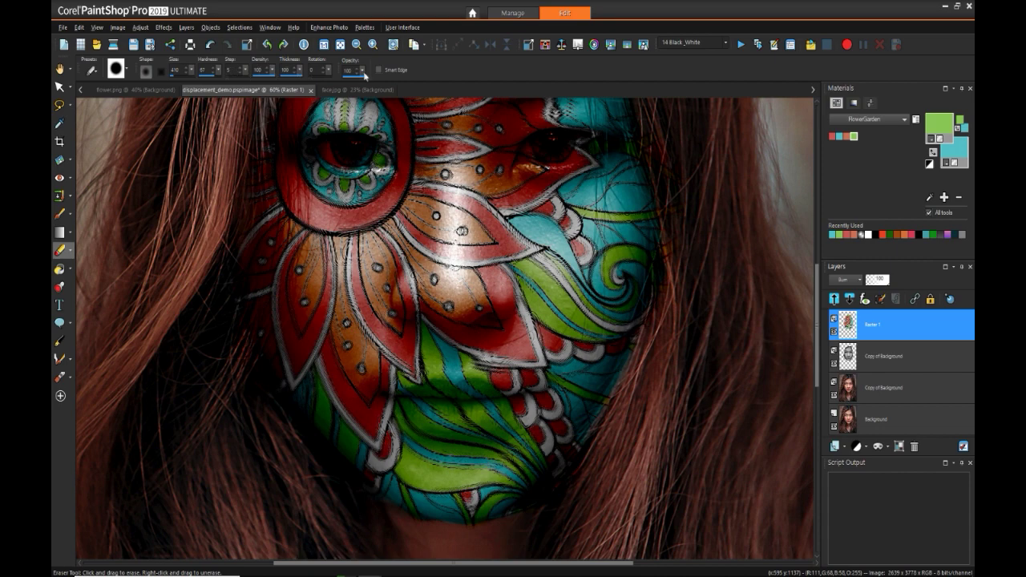
Set the Eraser to size 94, hardness 80 and opacity 100.
{"action": "left_click_drag", "start_coordinate": [365, 75], "coordinate": [359, 75]}
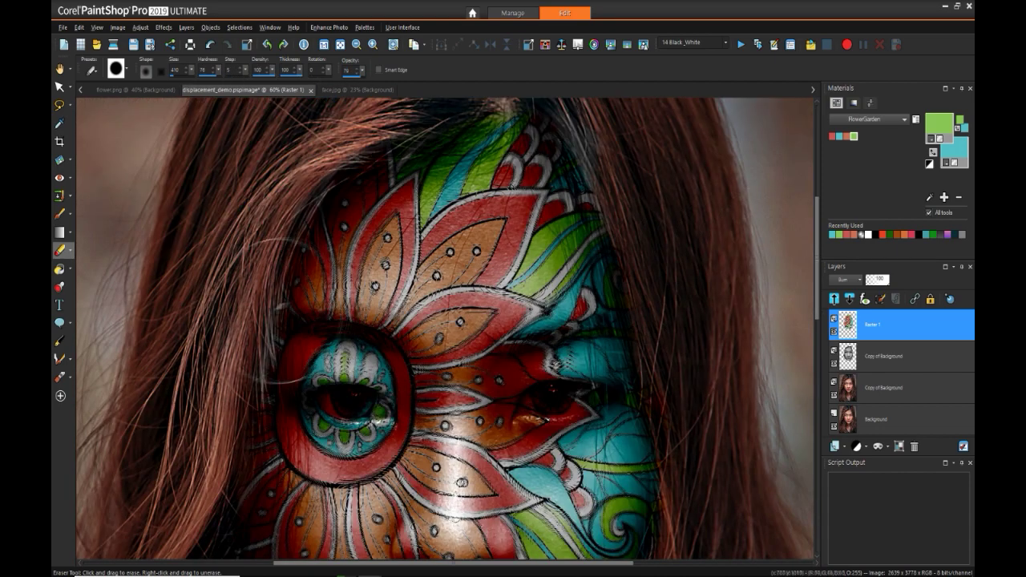
{"action": "left_click", "coordinate": [882, 356]}
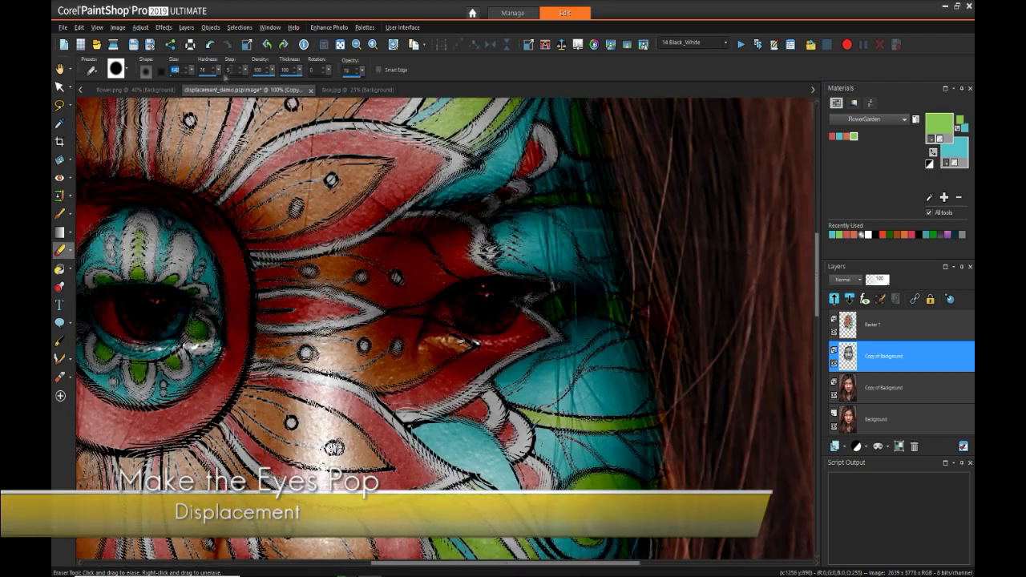
{"action": "type", "text": "94"}
{"action": "key", "text": "Tab"}
{"action": "type", "text": "80"}
{"action": "left_click", "coordinate": [347, 70]}
{"action": "type", "text": "100"}
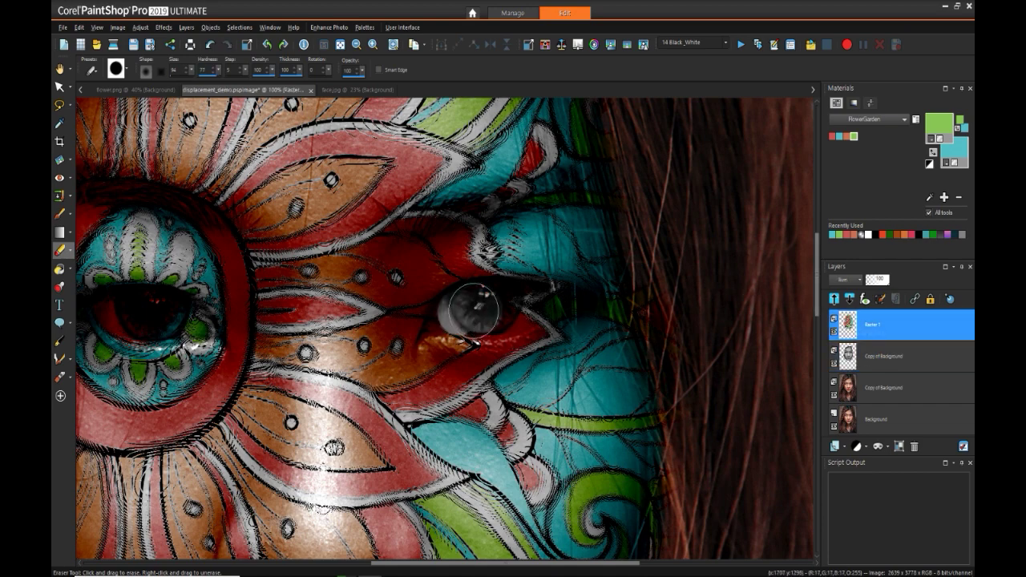
Erase the flower paint covering both eyes.
{"action": "mouse_move", "coordinate": [474, 310]}
{"action": "left_mouse_down"}
{"action": "mouse_move", "coordinate": [518, 306]}
{"action": "mouse_move", "coordinate": [452, 313]}
{"action": "mouse_move", "coordinate": [571, 297]}
{"action": "mouse_move", "coordinate": [581, 268]}
{"action": "mouse_move", "coordinate": [431, 363]}
{"action": "mouse_move", "coordinate": [438, 357]}
{"action": "mouse_move", "coordinate": [409, 301]}
{"action": "left_mouse_up"}
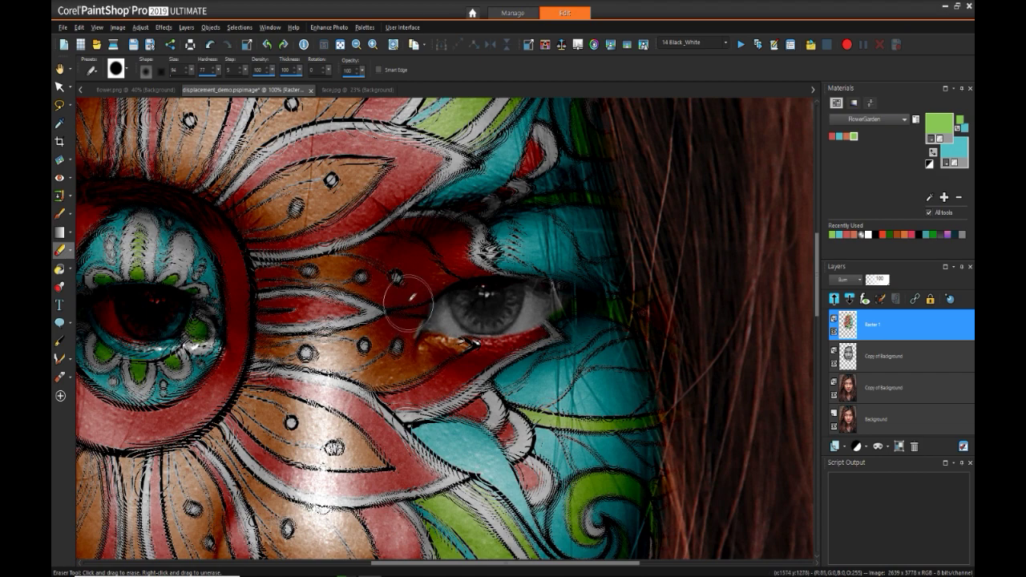
{"action": "left_click_drag", "start_coordinate": [505, 564], "coordinate": [427, 564]}
{"action": "mouse_move", "coordinate": [368, 289]}
{"action": "left_mouse_down"}
{"action": "mouse_move", "coordinate": [368, 310]}
{"action": "mouse_move", "coordinate": [298, 310]}
{"action": "mouse_move", "coordinate": [335, 342]}
{"action": "mouse_move", "coordinate": [425, 353]}
{"action": "left_mouse_up"}
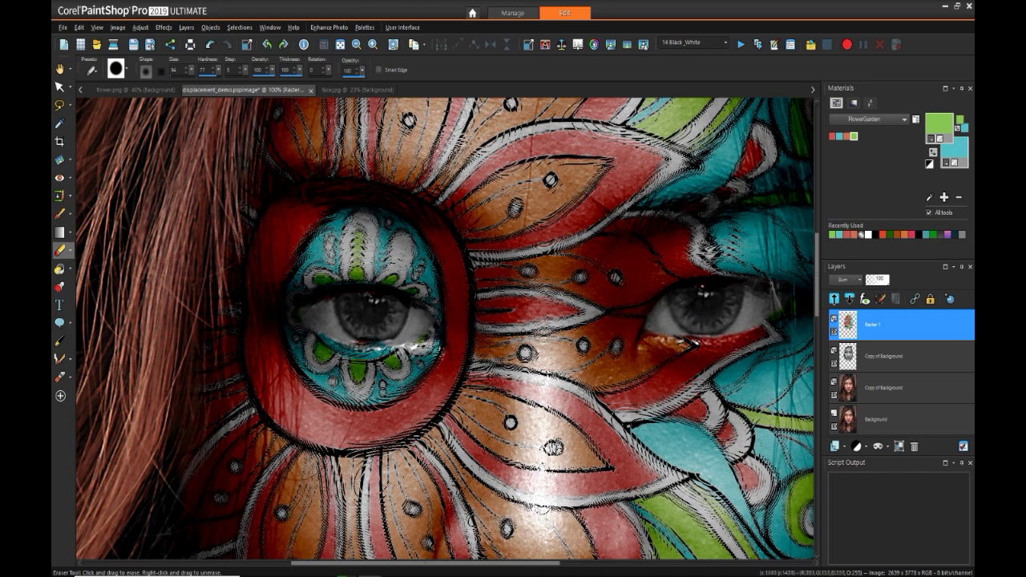
{"action": "scroll", "coordinate": [687, 343], "scroll_direction": "down", "scroll_amount": 5}
{"action": "scroll", "coordinate": [481, 321], "scroll_direction": "up", "scroll_amount": 3}
Select the cleared eye areas with the Magic Wand in Opacity match mode.
{"action": "left_click", "coordinate": [70, 105]}
{"action": "left_click", "coordinate": [132, 144]}
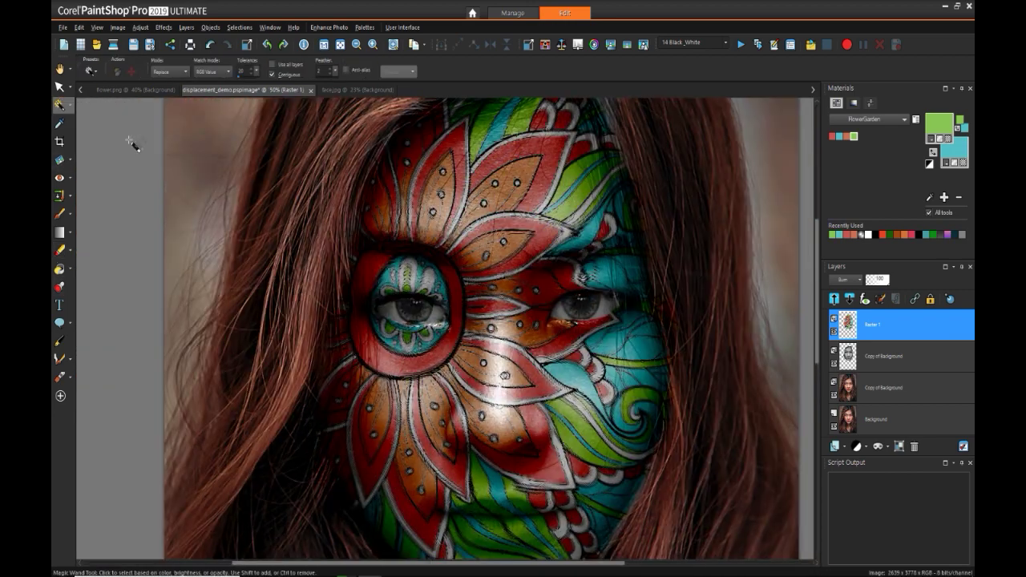
{"action": "left_click", "coordinate": [213, 72]}
{"action": "left_click", "coordinate": [210, 131]}
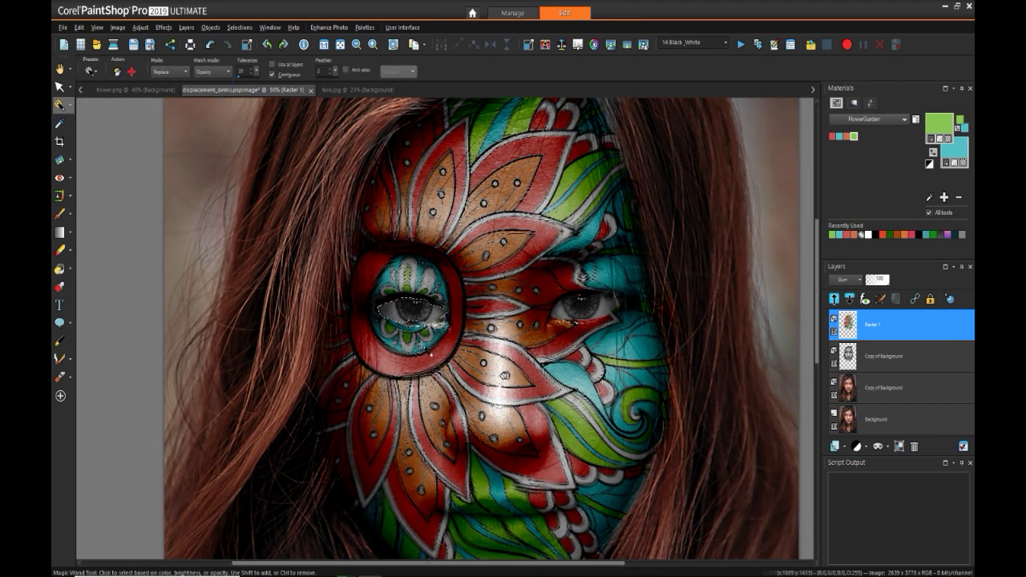
{"action": "scroll", "coordinate": [430, 351], "scroll_direction": "up", "scroll_amount": 2}
{"action": "key", "text": "x"}
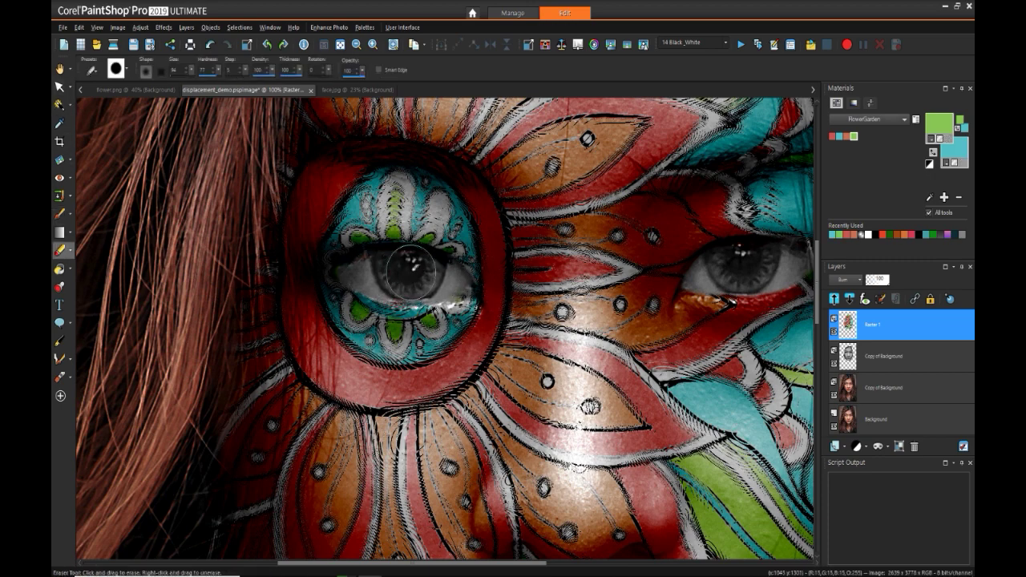
{"action": "left_click_drag", "start_coordinate": [398, 267], "coordinate": [413, 267]}
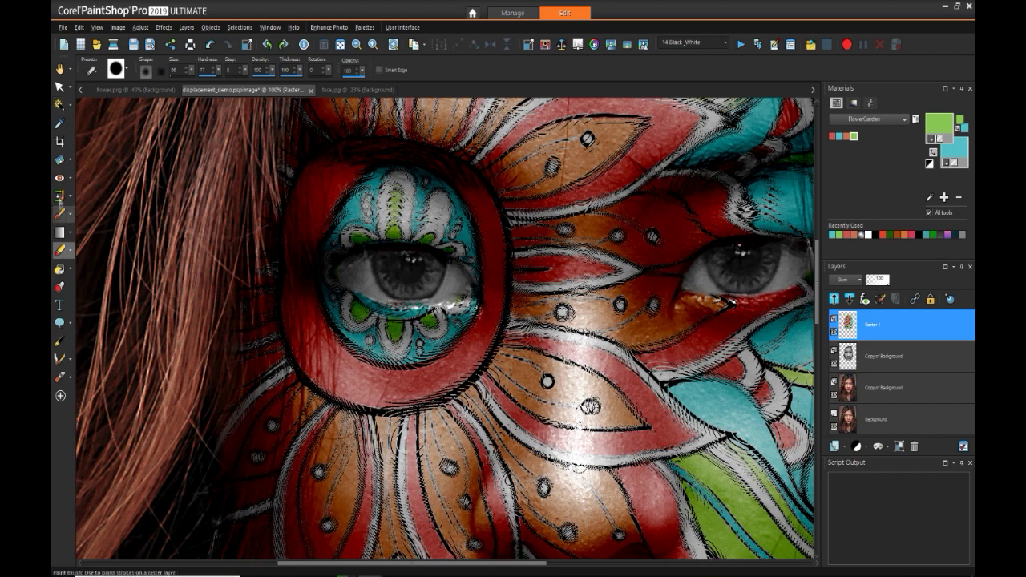
{"action": "left_click", "coordinate": [60, 104]}
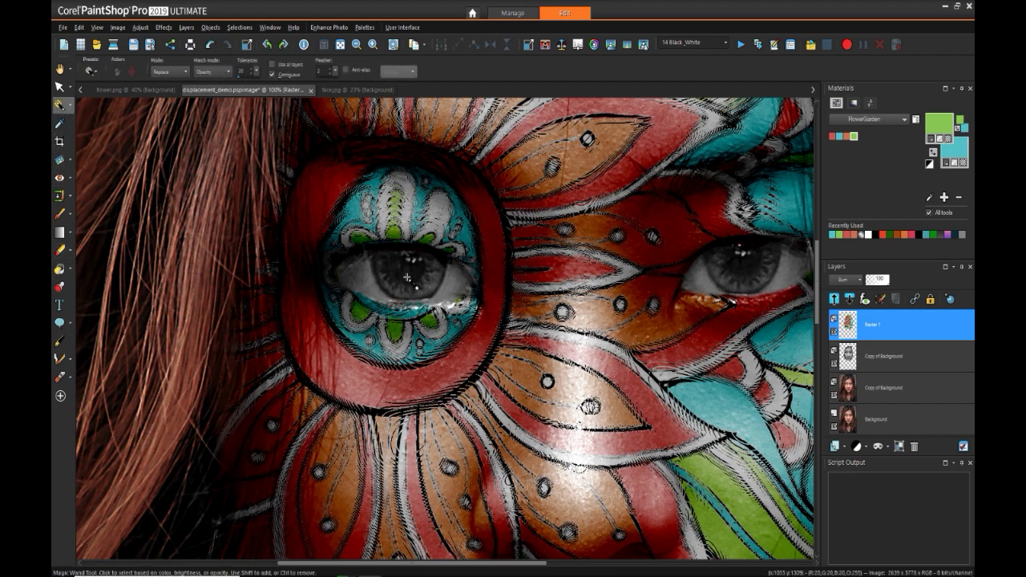
{"action": "left_click", "coordinate": [726, 277], "text": "shift"}
{"action": "scroll", "coordinate": [751, 280], "scroll_direction": "down", "scroll_amount": 1}
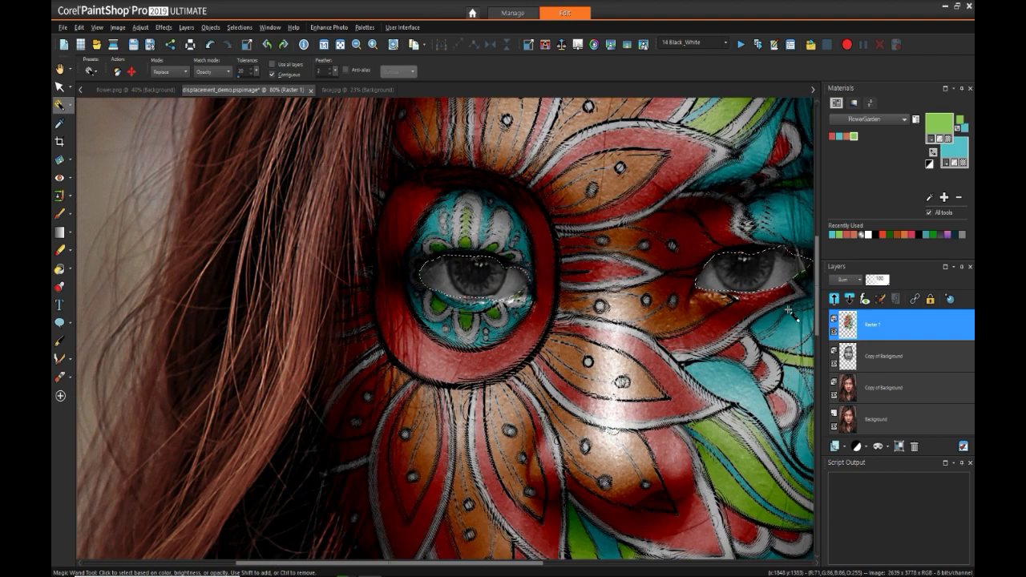
{"action": "left_click", "coordinate": [872, 358]}
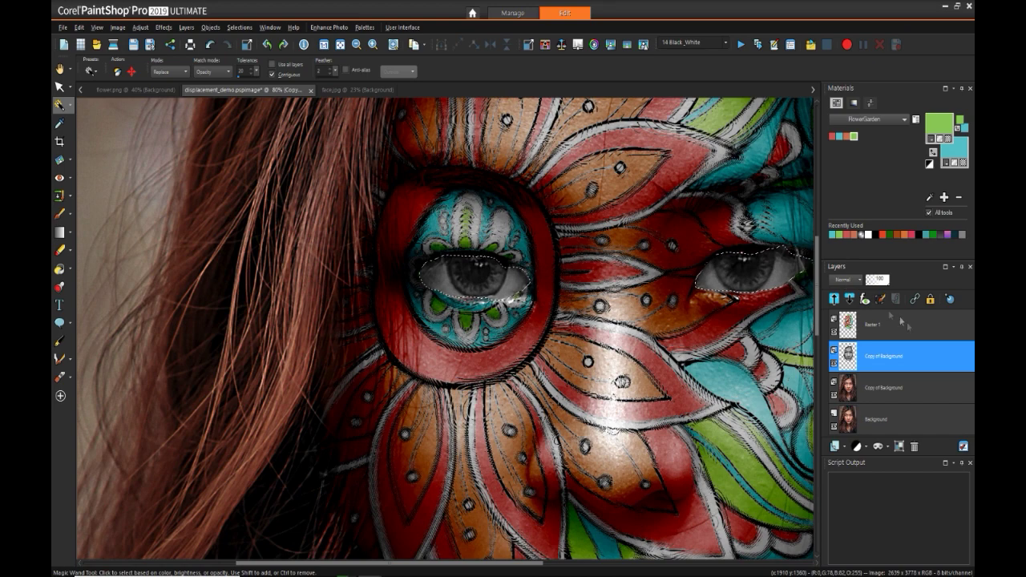
Add a new raster layer, paint red over the eyes, and blend it as Soft Light.
{"action": "left_click", "coordinate": [840, 451]}
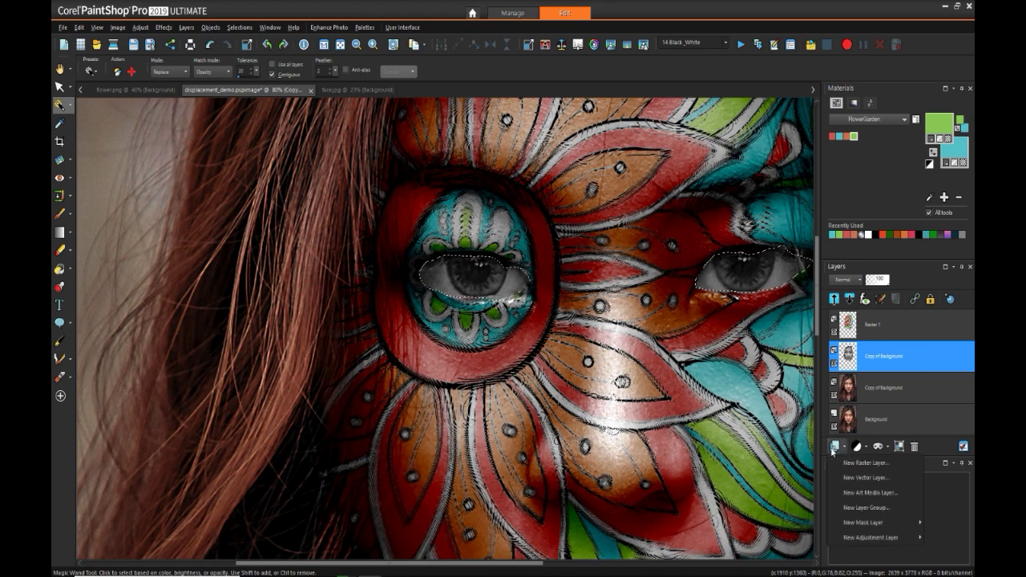
{"action": "left_click", "coordinate": [845, 462]}
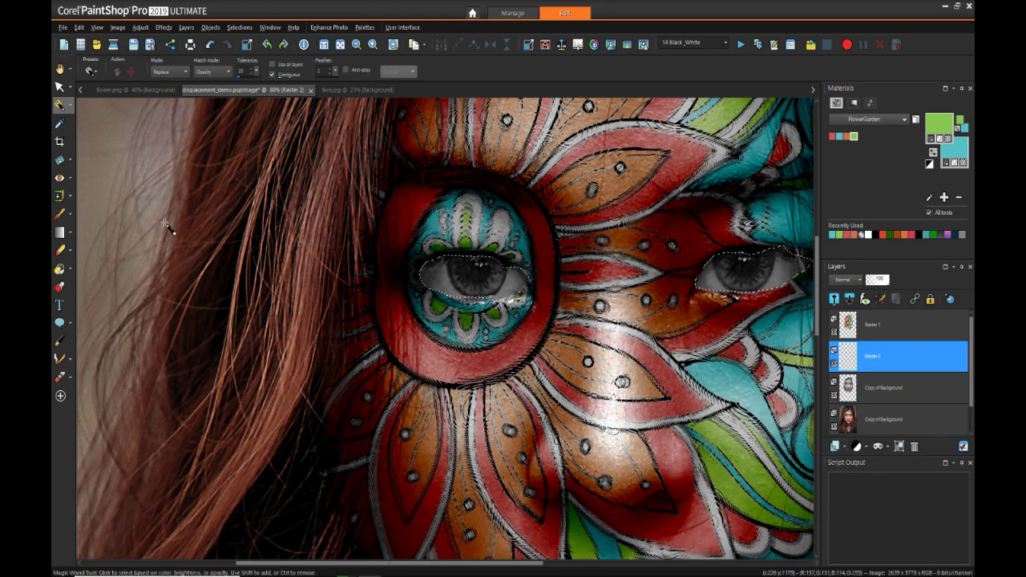
{"action": "left_click", "coordinate": [60, 214]}
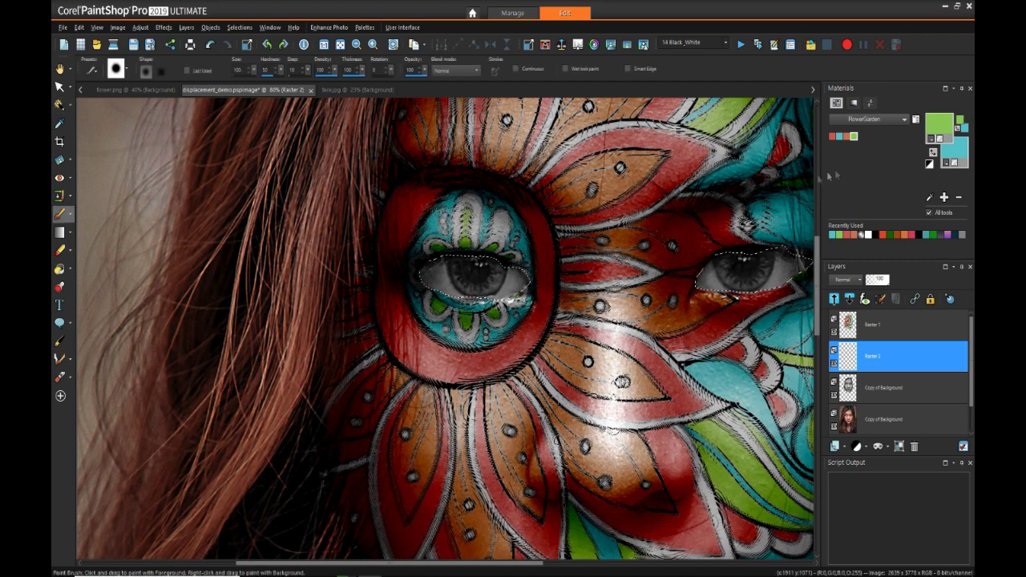
{"action": "left_click", "coordinate": [834, 135]}
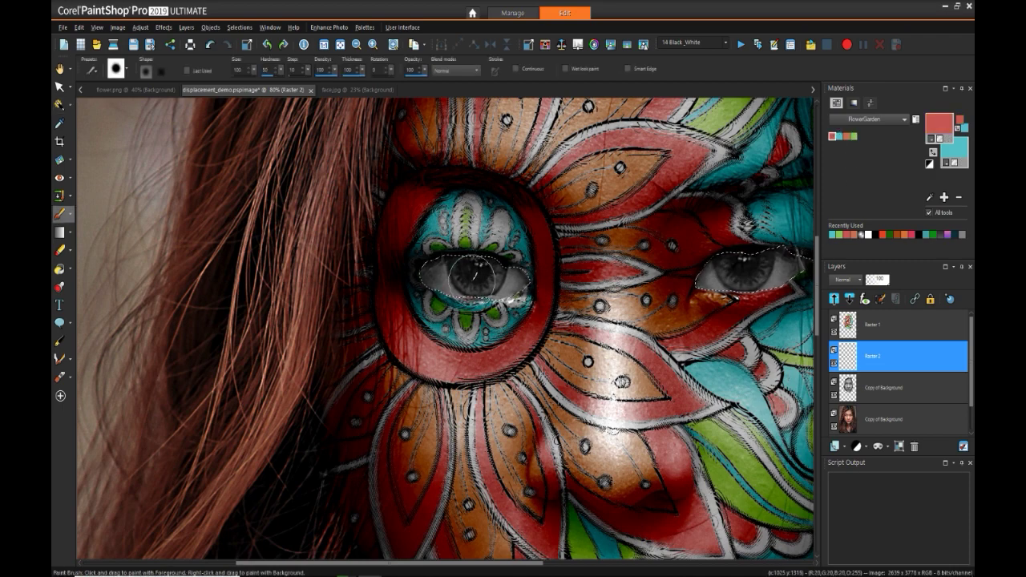
{"action": "left_click", "coordinate": [471, 269]}
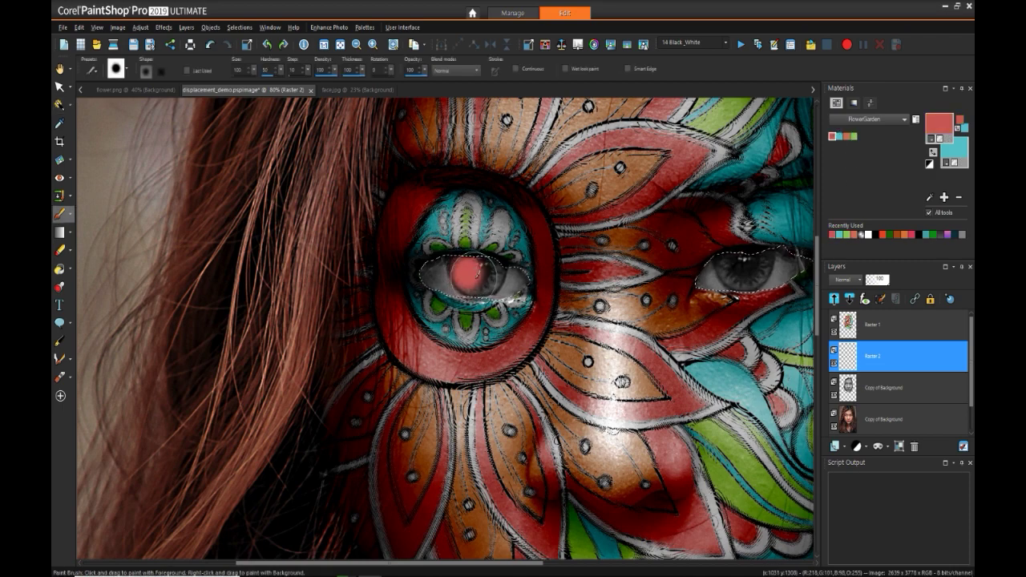
{"action": "left_click", "coordinate": [860, 281]}
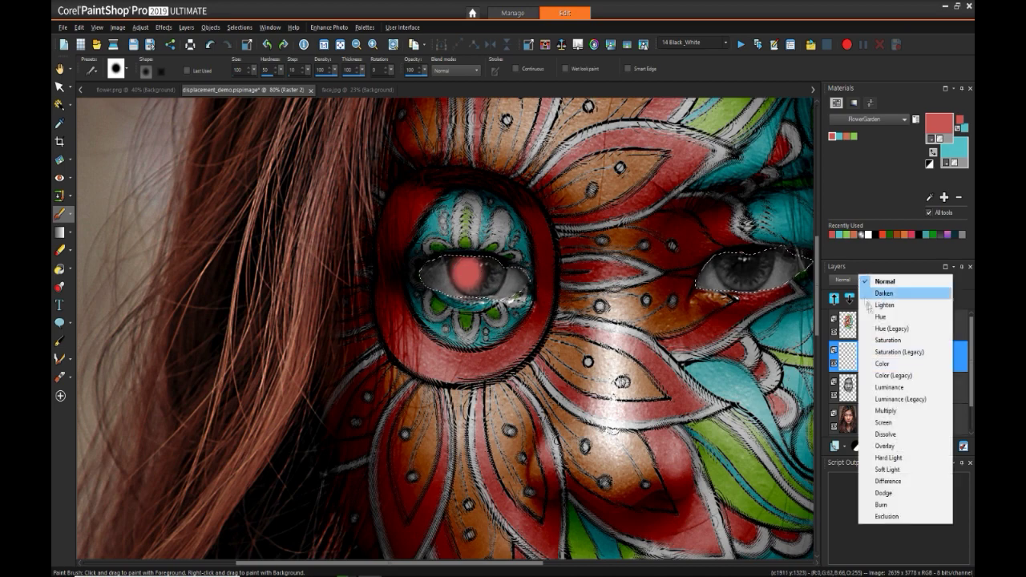
{"action": "left_click", "coordinate": [864, 468]}
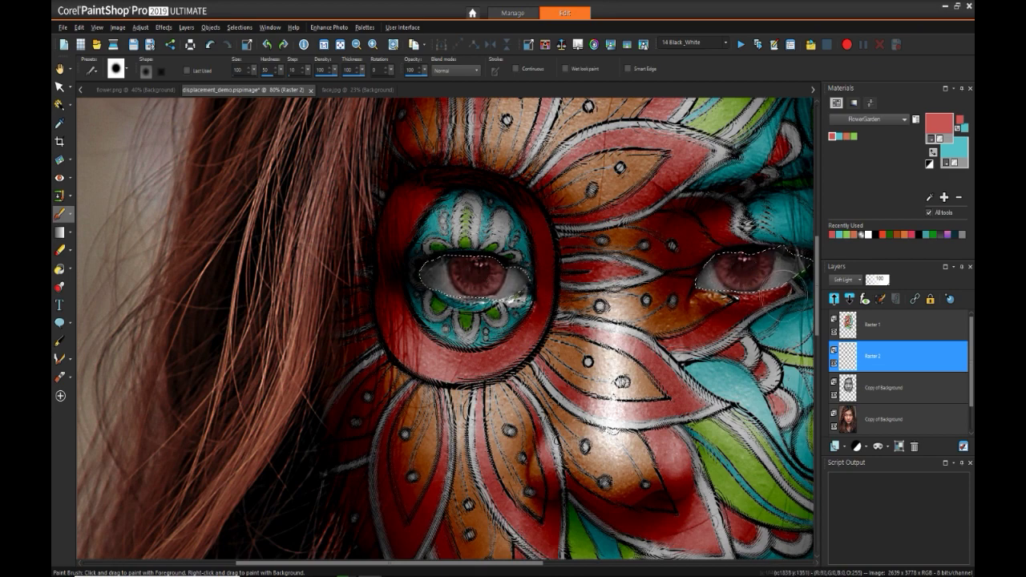
Switch the red eye layer's blend mode to Burn and erase the excess colour.
{"action": "left_click", "coordinate": [859, 281]}
{"action": "left_click", "coordinate": [881, 350]}
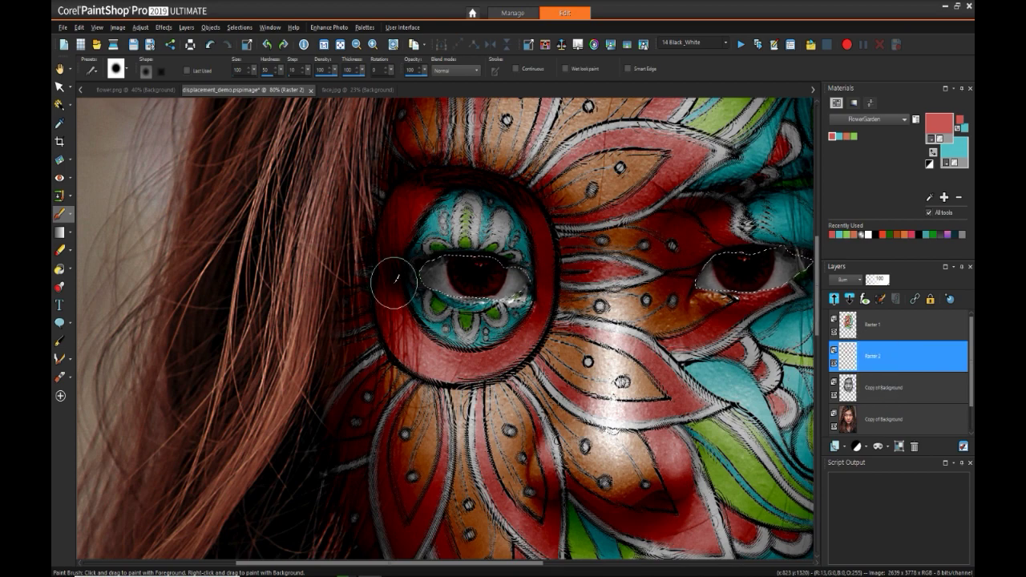
{"action": "key", "text": "x"}
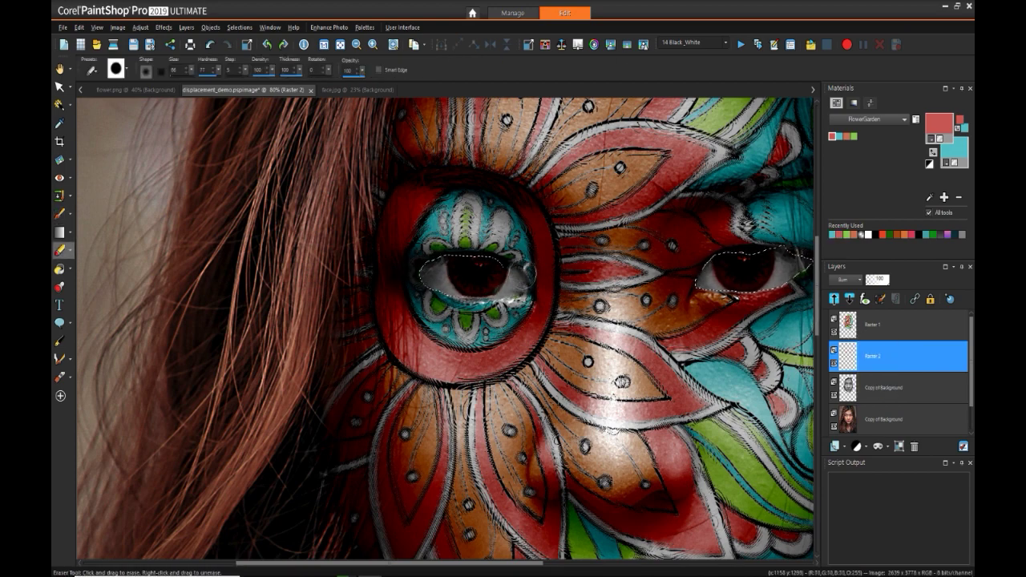
{"action": "scroll", "coordinate": [754, 309], "scroll_direction": "up", "scroll_amount": 3}
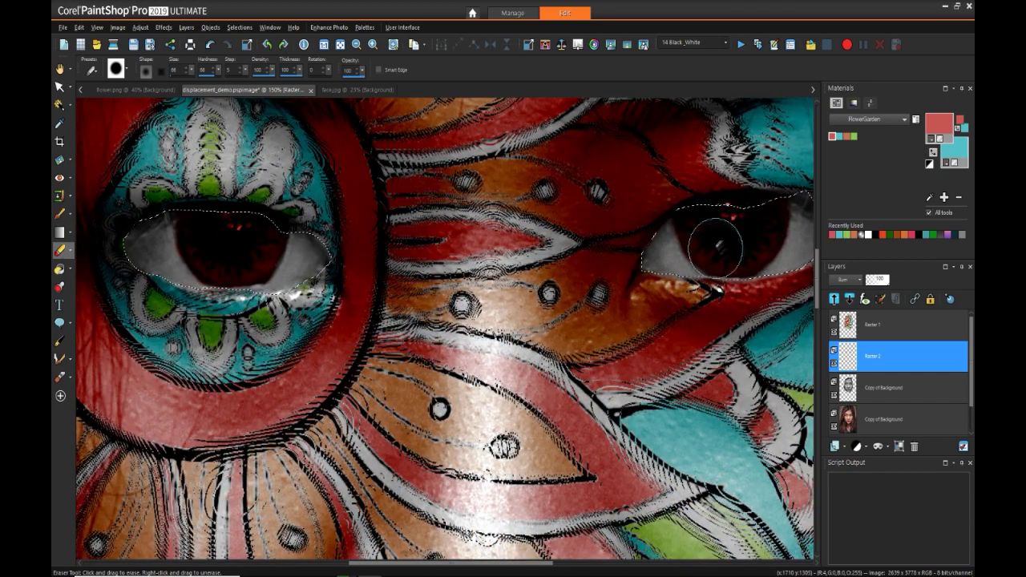
{"action": "scroll", "coordinate": [716, 248], "scroll_direction": "down", "scroll_amount": 3}
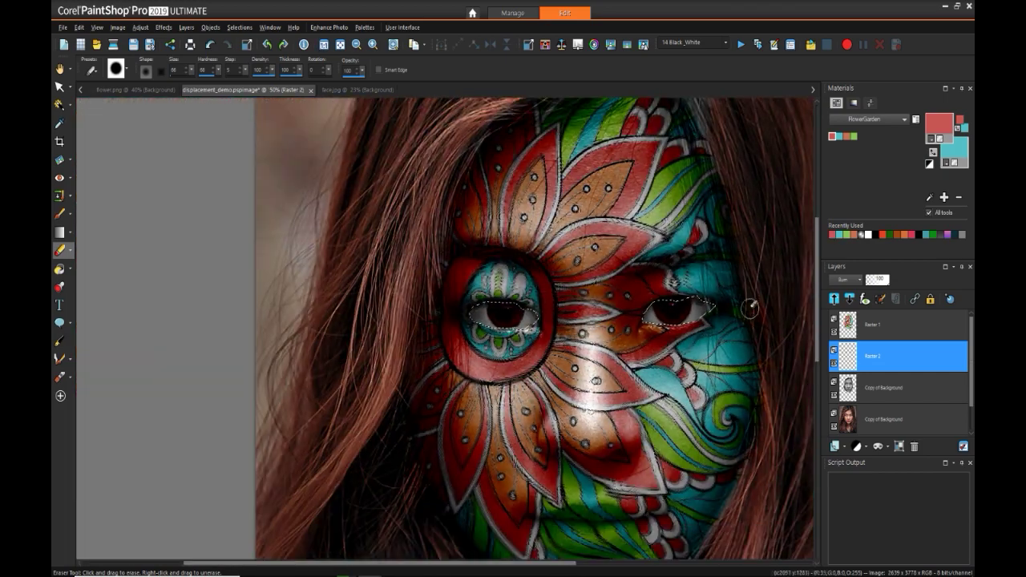
{"action": "left_click", "coordinate": [889, 388]}
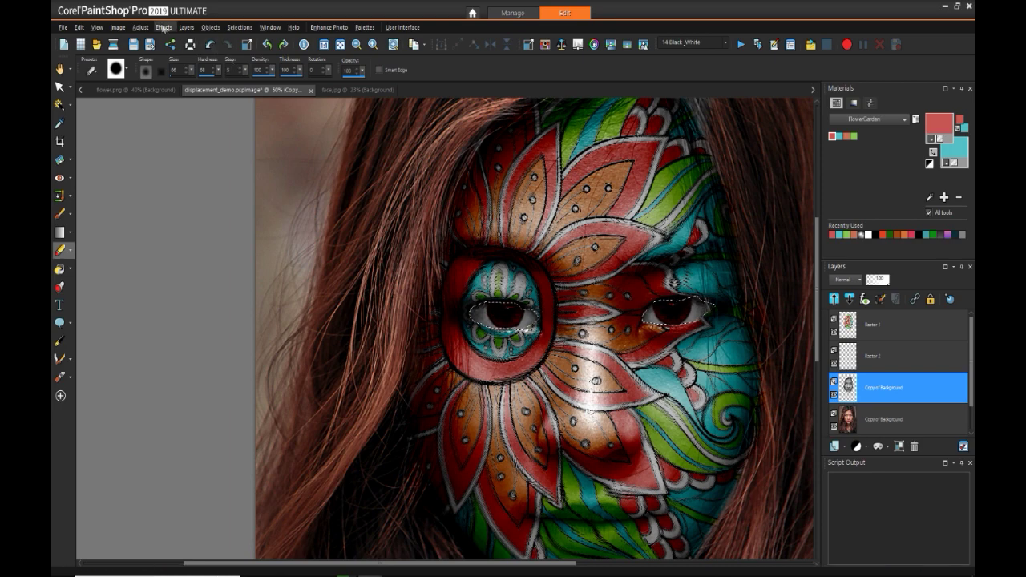
Apply Levels of 13, 85 and 183 to brighten the selected eyes.
{"action": "left_click", "coordinate": [141, 27]}
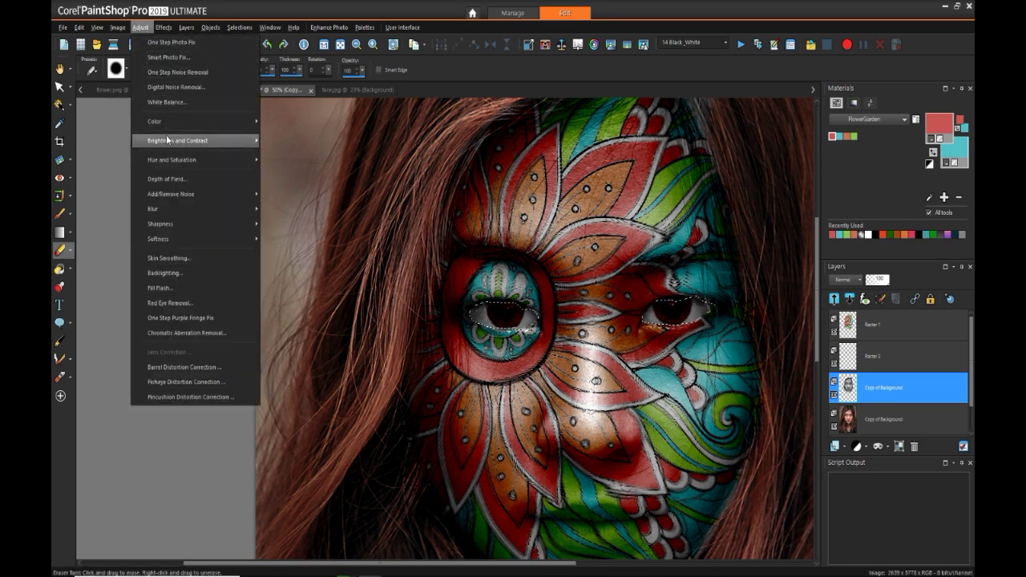
{"action": "mouse_move", "coordinate": [166, 139]}
{"action": "left_click", "coordinate": [316, 259]}
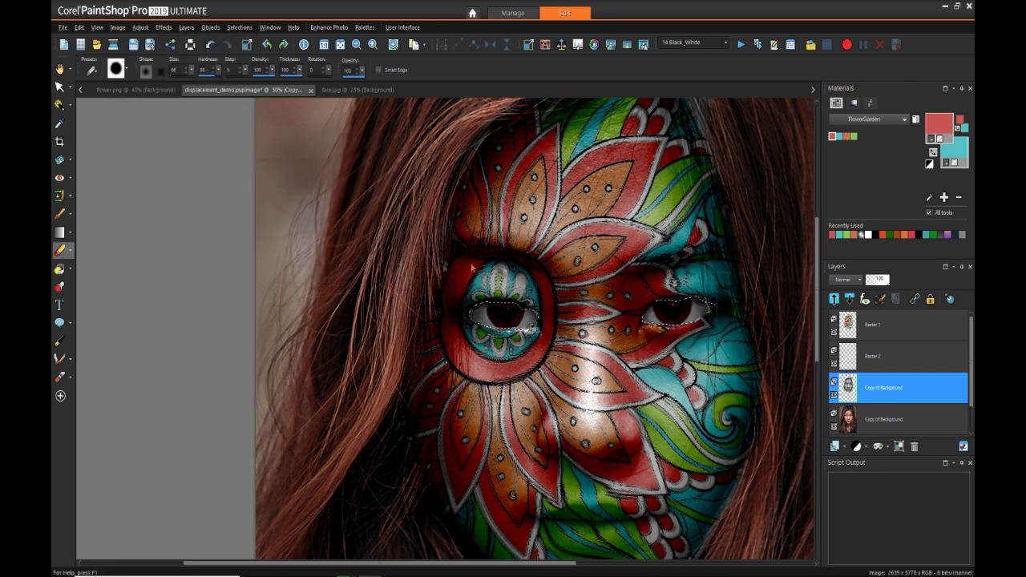
{"action": "left_click", "coordinate": [814, 266]}
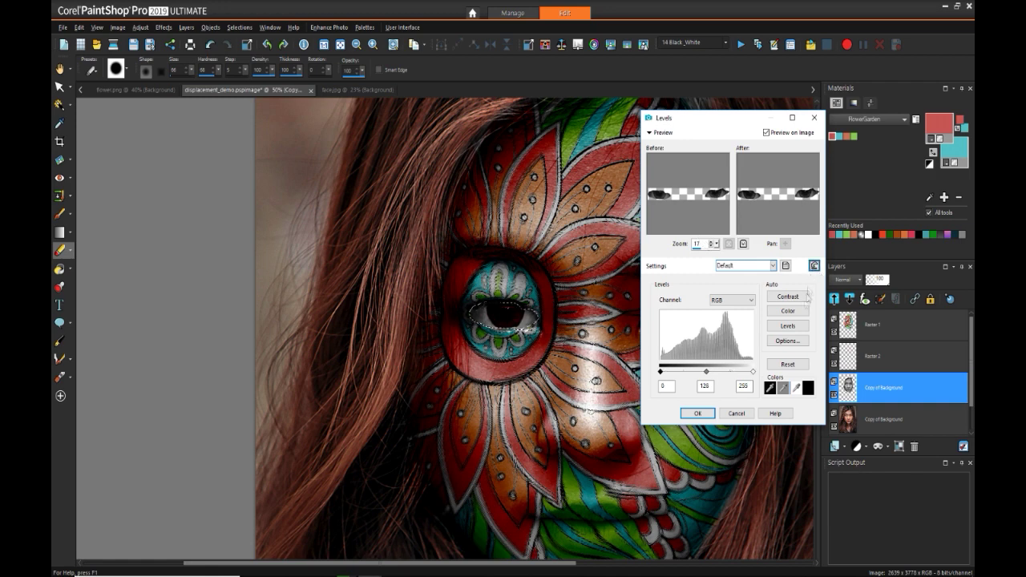
{"action": "left_click_drag", "start_coordinate": [754, 373], "coordinate": [725, 376]}
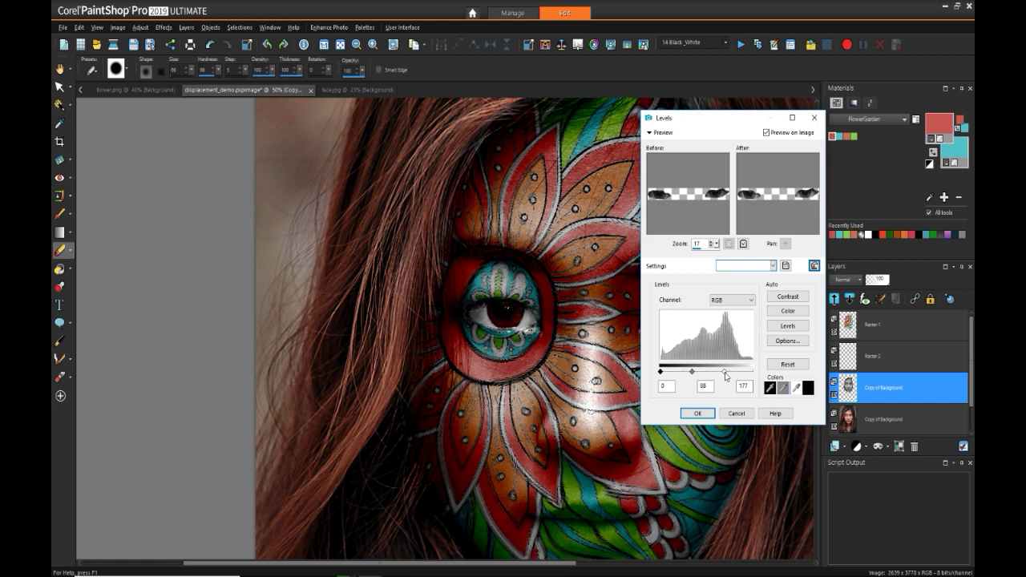
{"action": "left_click_drag", "start_coordinate": [726, 375], "coordinate": [727, 375]}
{"action": "left_click_drag", "start_coordinate": [660, 374], "coordinate": [665, 374]}
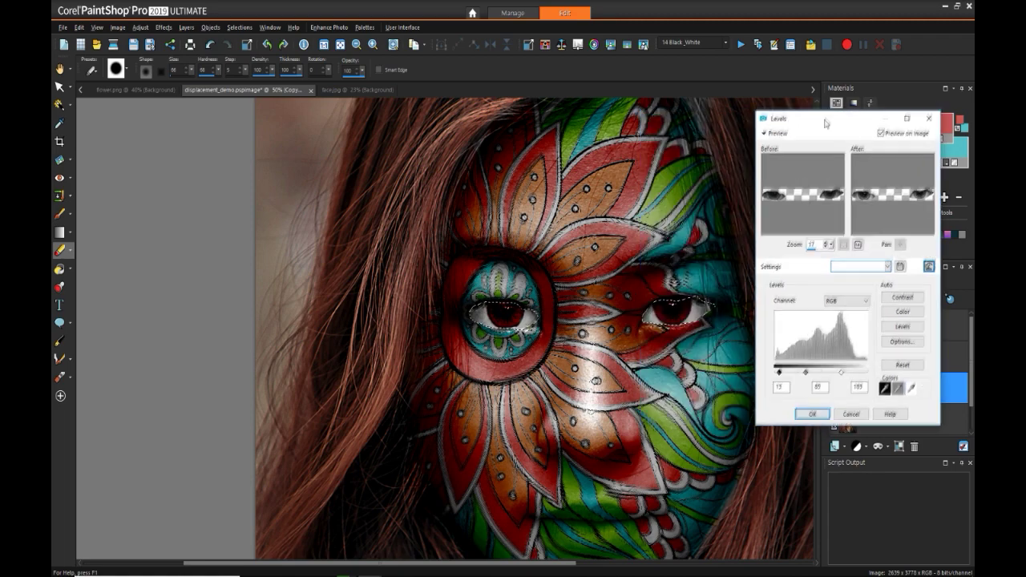
{"action": "left_click", "coordinate": [696, 413]}
{"action": "key", "text": "s"}
{"action": "scroll", "coordinate": [384, 272], "scroll_direction": "down", "scroll_amount": 2}
{"action": "scroll", "coordinate": [384, 271], "scroll_direction": "down", "scroll_amount": 1}
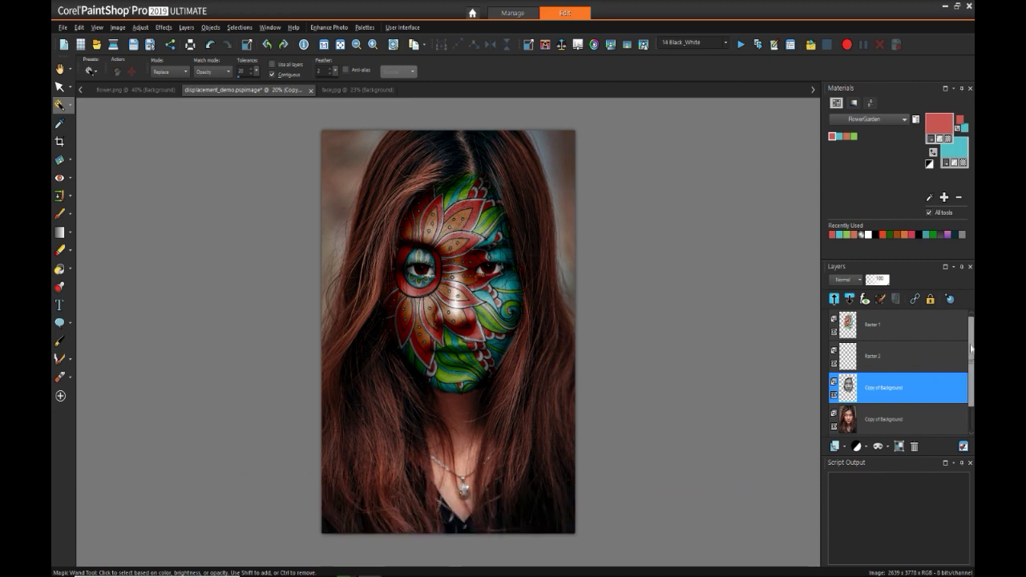
Add a new empty raster layer above Raster 1 at the top of the stack.
{"action": "left_click", "coordinate": [837, 447]}
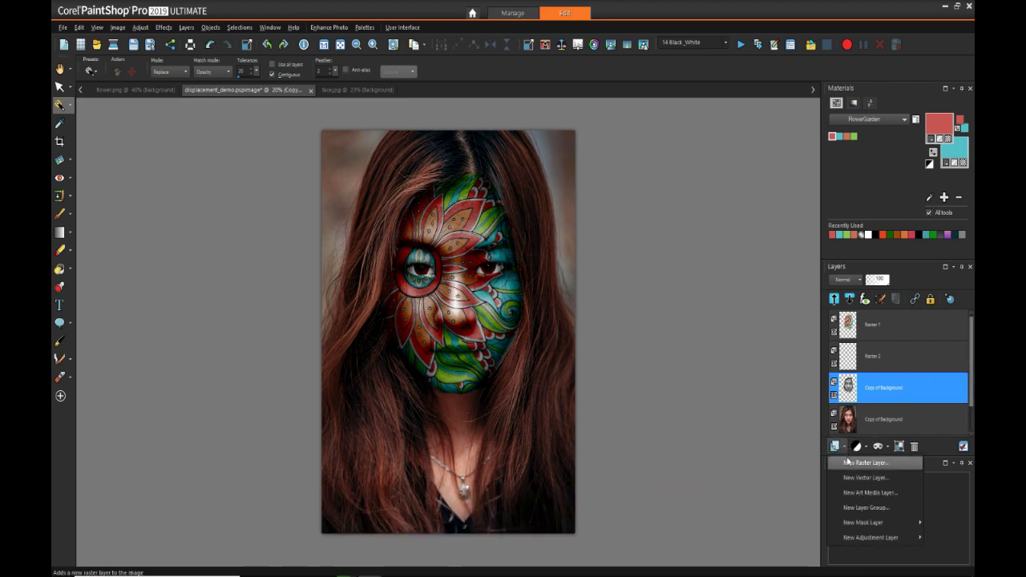
{"action": "left_click", "coordinate": [857, 447]}
{"action": "left_click", "coordinate": [872, 330]}
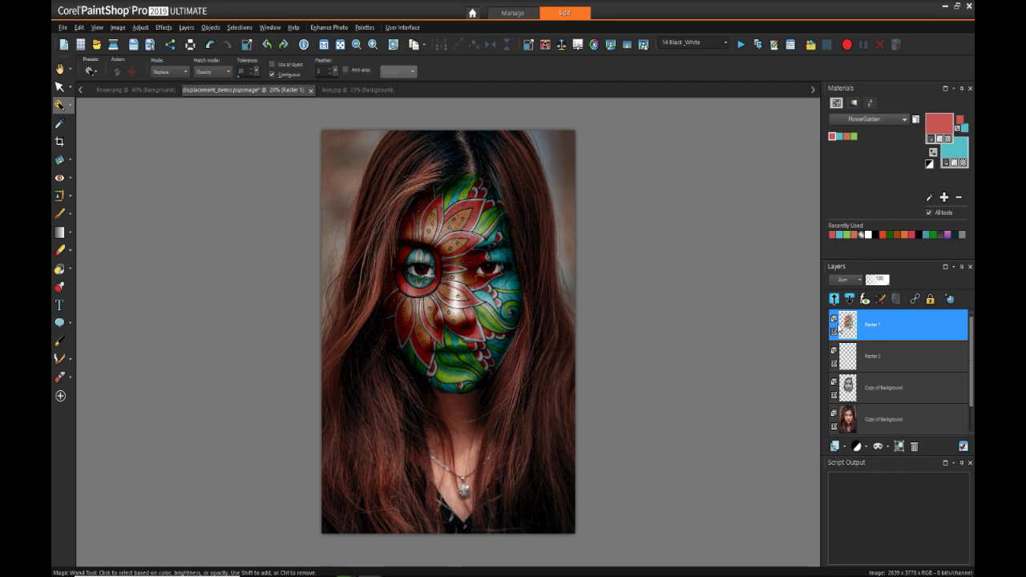
{"action": "left_click", "coordinate": [836, 447]}
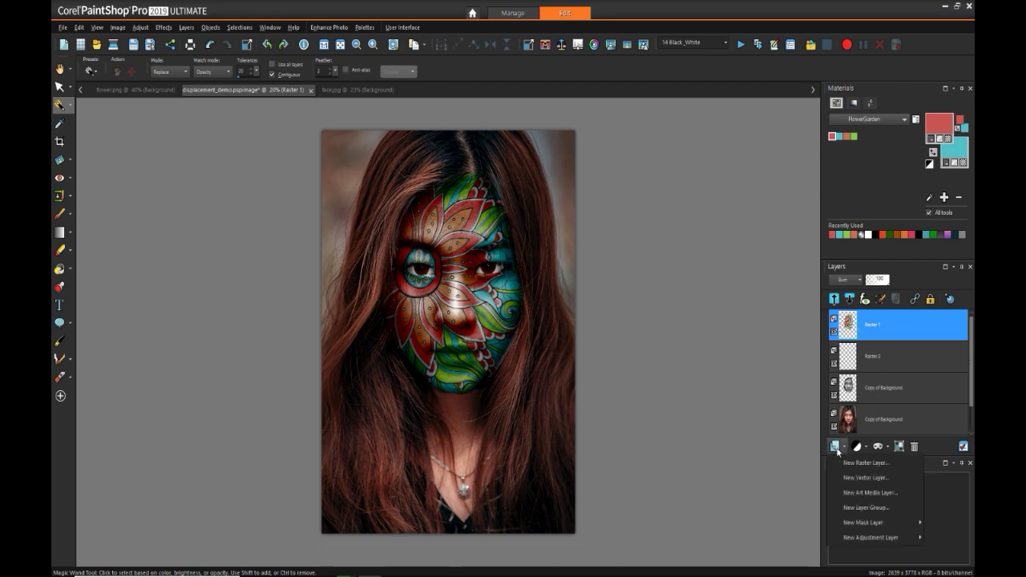
{"action": "left_click", "coordinate": [852, 462]}
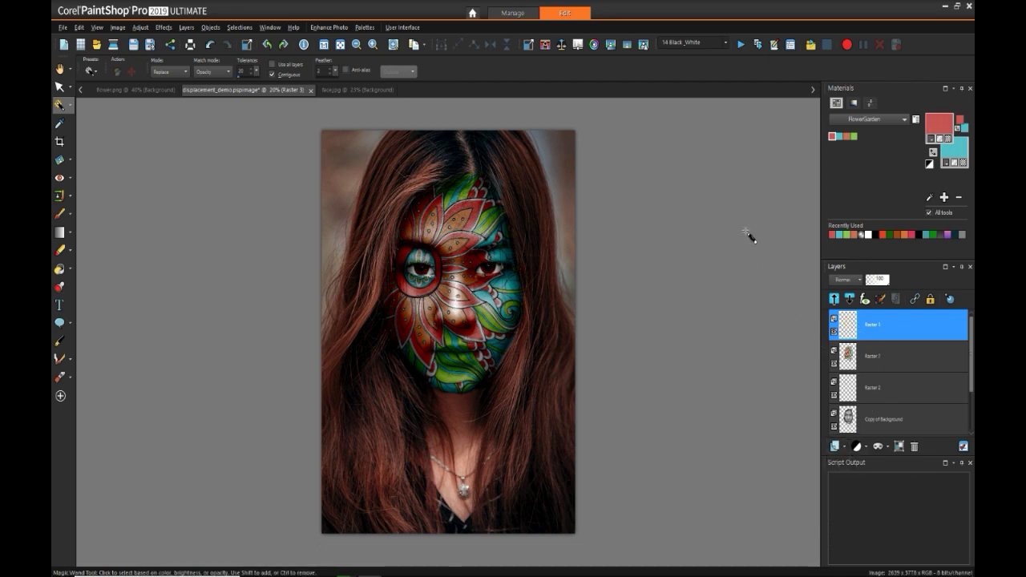
Set the foreground material to the Vignette gradient in radial style.
{"action": "right_click", "coordinate": [935, 125]}
{"action": "left_click", "coordinate": [538, 263]}
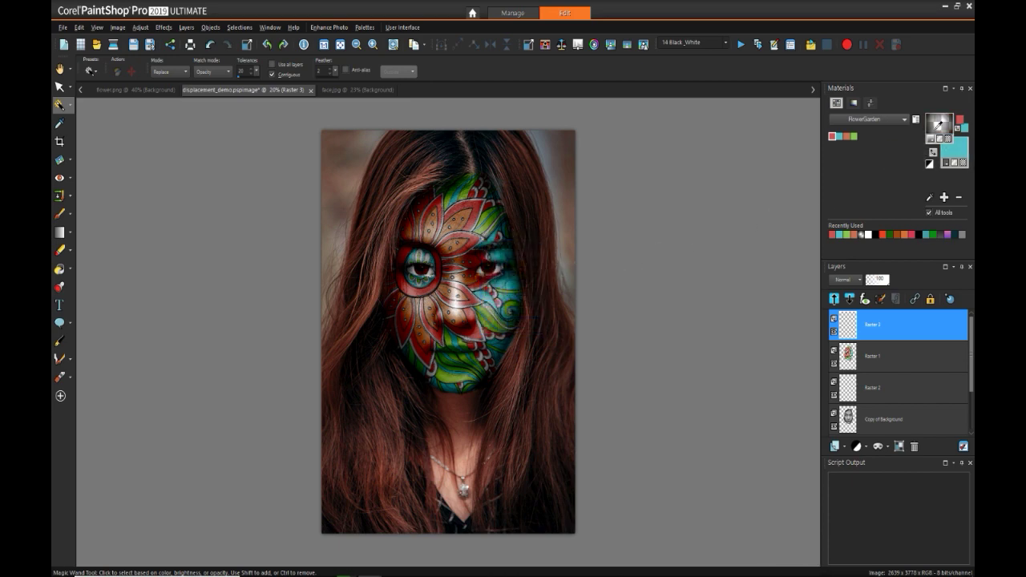
{"action": "left_click", "coordinate": [938, 125]}
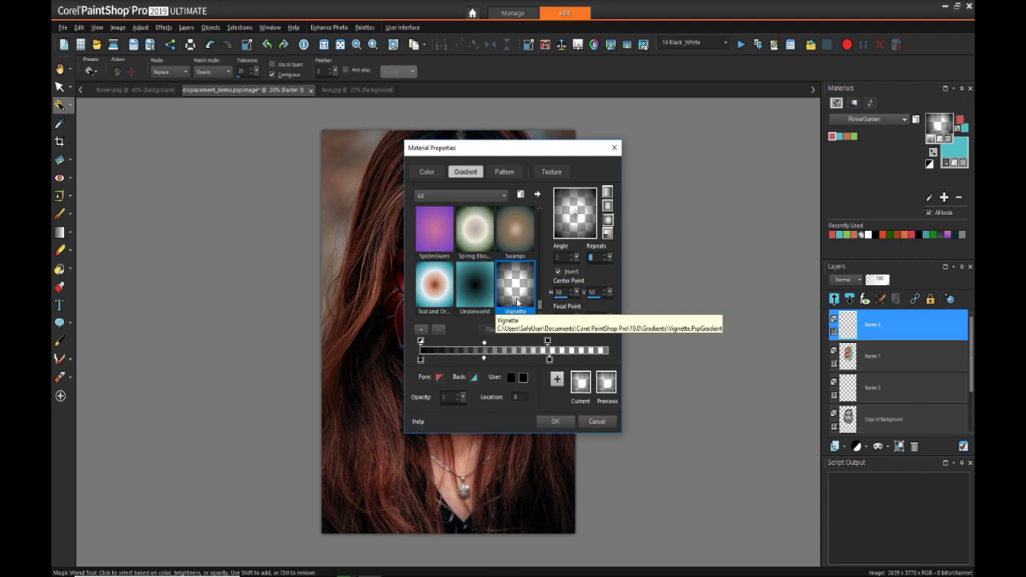
{"action": "left_click", "coordinate": [607, 192]}
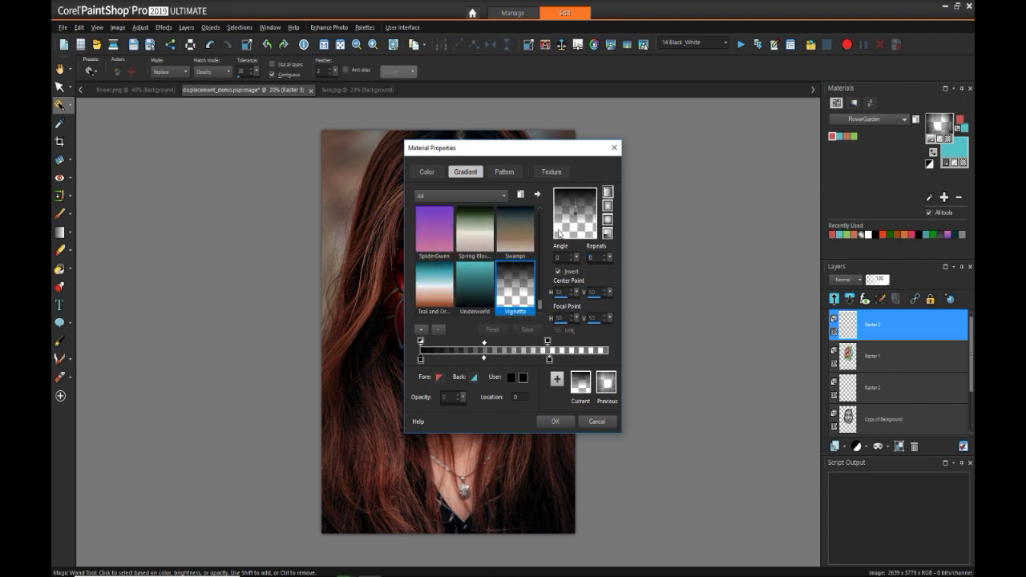
{"action": "left_click", "coordinate": [608, 220]}
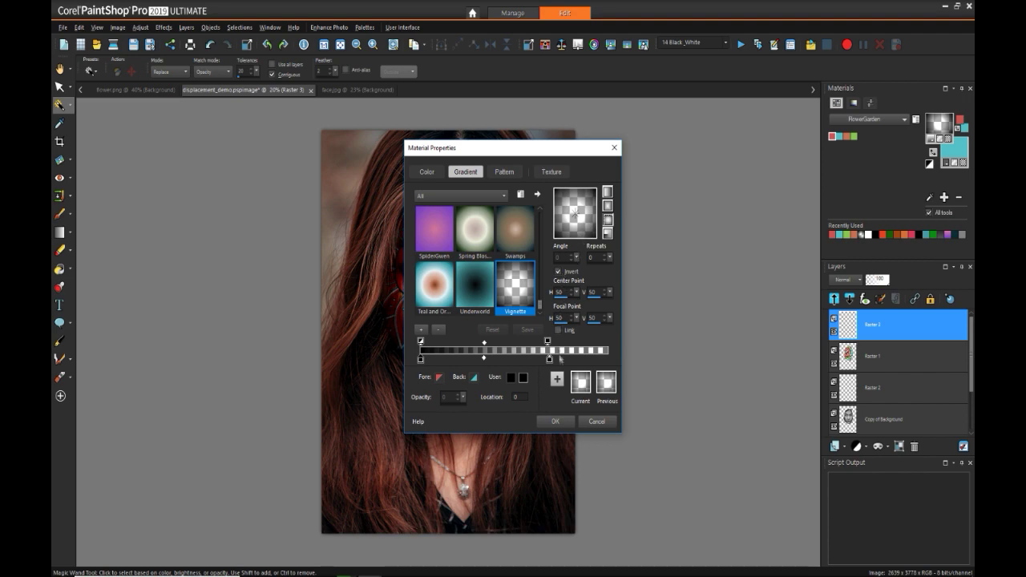
{"action": "left_click", "coordinate": [555, 421]}
{"action": "key", "text": "f"}
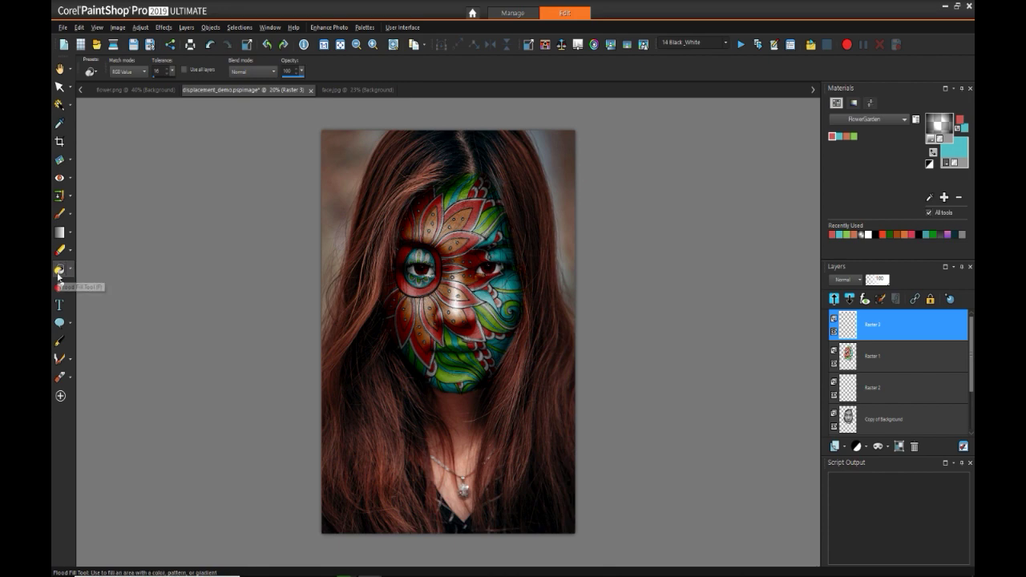
Flood-fill Raster 3 with the Vignette gradient, blend it as Soft Light, then hide it to compare.
{"action": "left_click", "coordinate": [404, 225]}
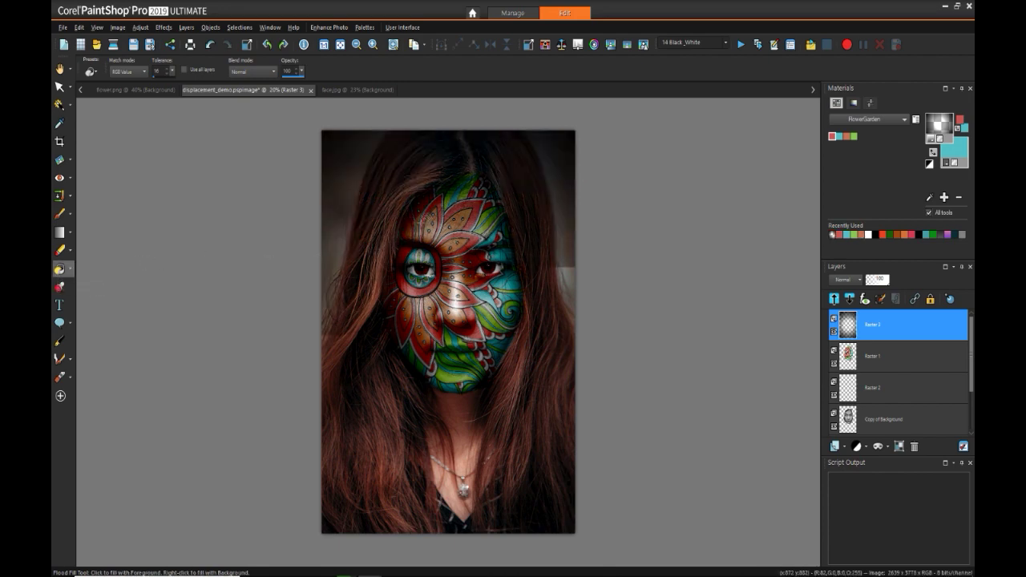
{"action": "left_click", "coordinate": [861, 281]}
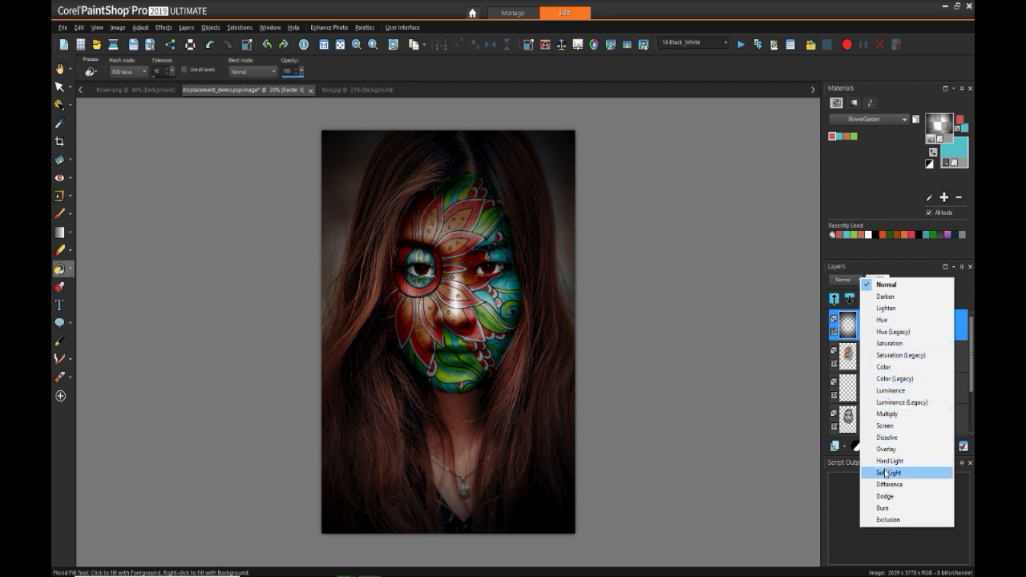
{"action": "left_click", "coordinate": [878, 473]}
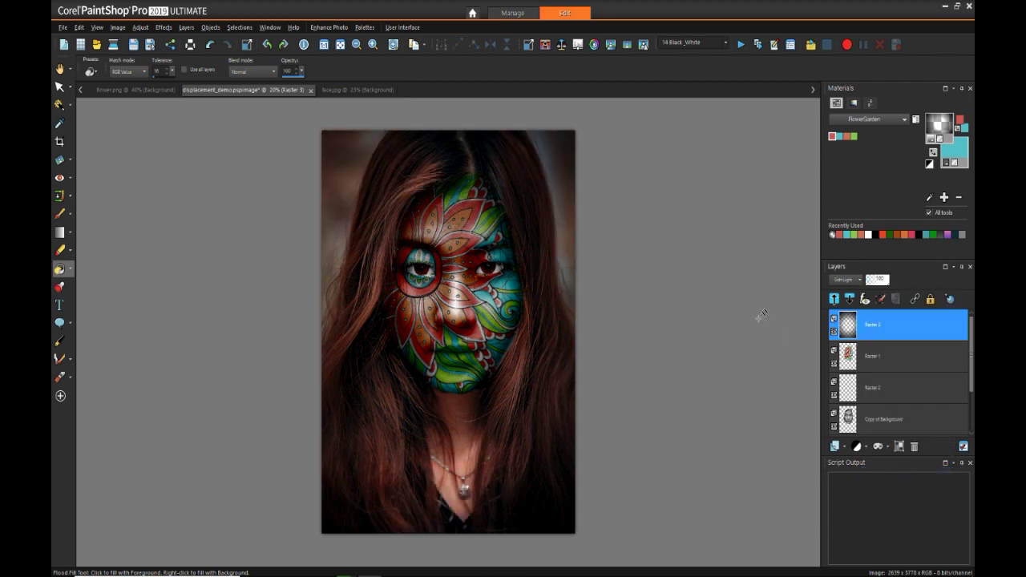
{"action": "left_click", "coordinate": [835, 332]}
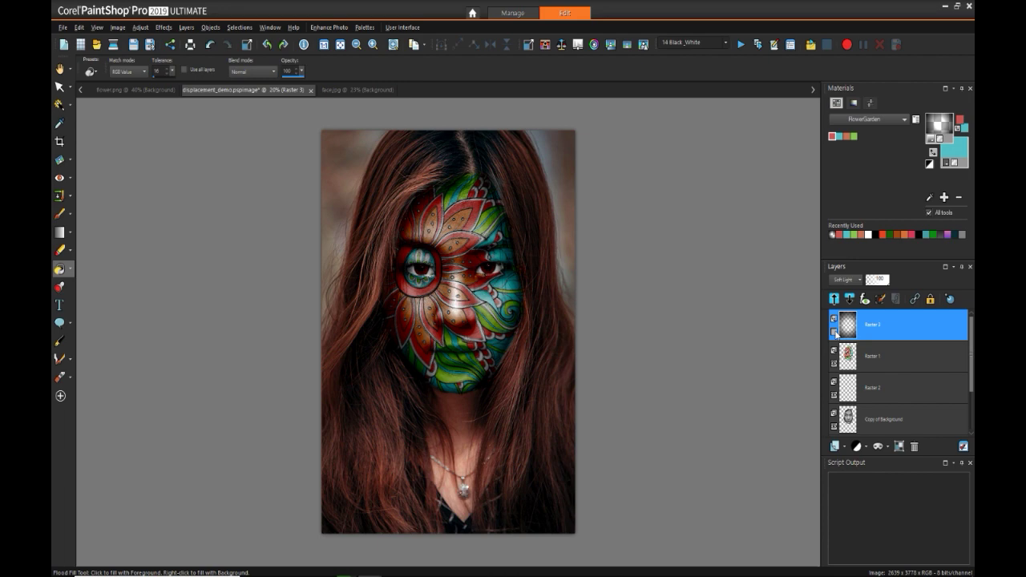